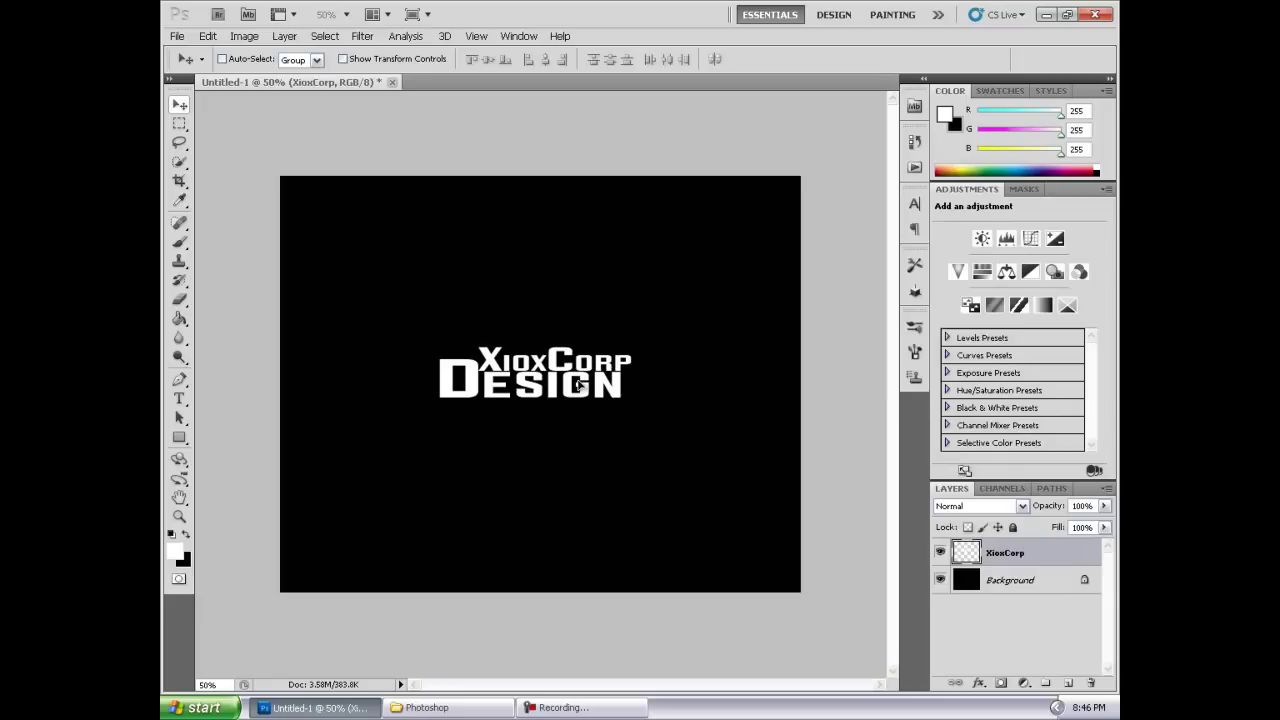
Step: Give the XioxCorp text a 3 px black stroke outline
double_click(1043, 556)
click(678, 356)
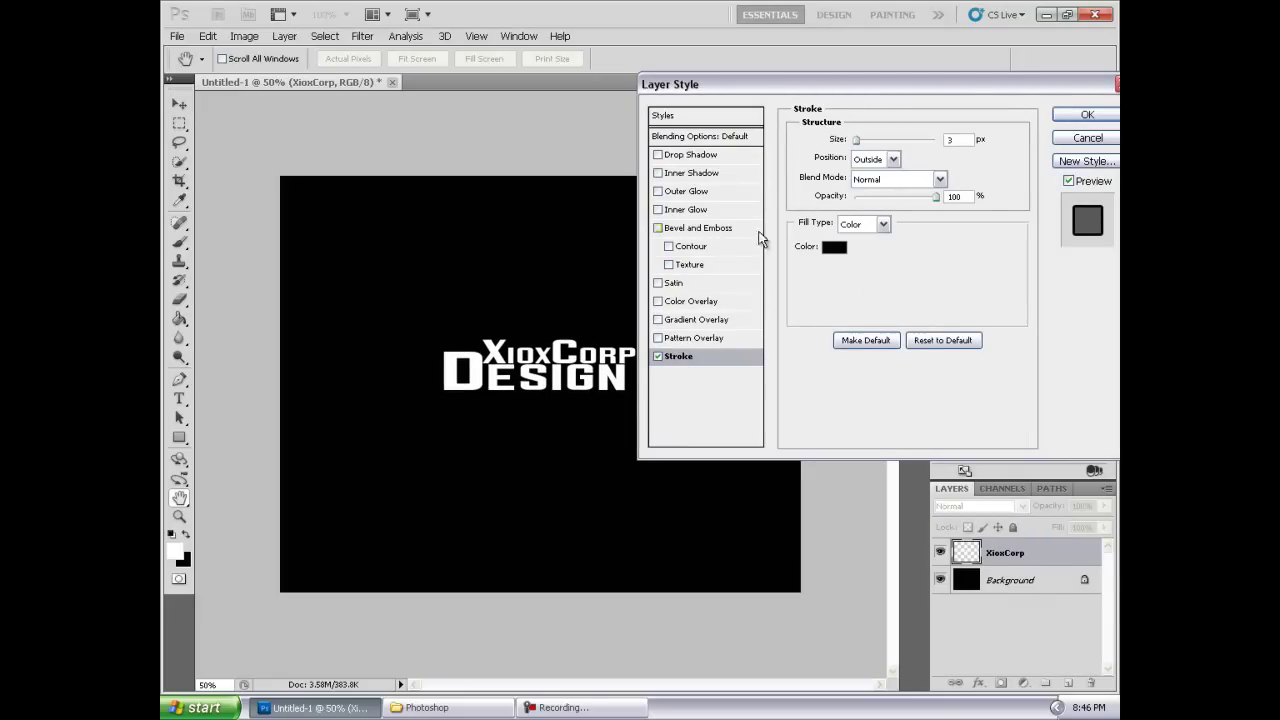
click(1087, 116)
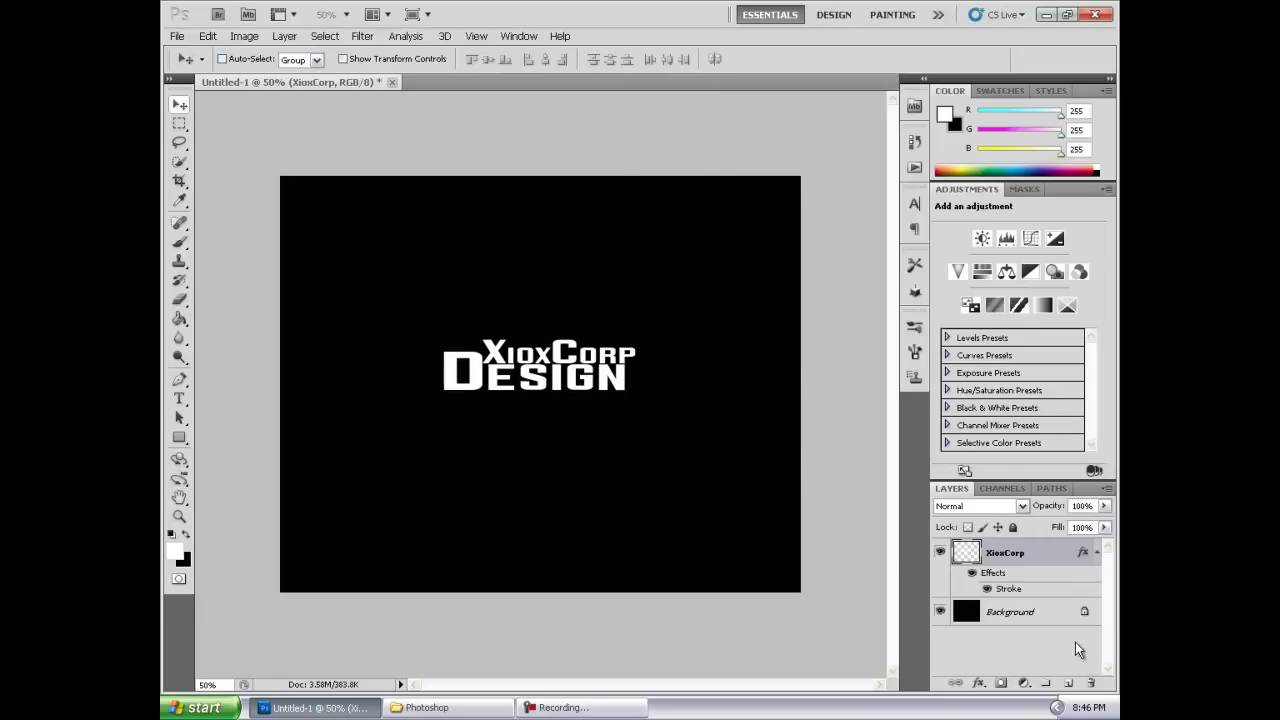
Step: Add Layer 1 below the text and paint a 600 px soft white glow at the canvas centre
click(1068, 683)
drag(1040, 563, 1030, 628)
click(179, 242)
click(229, 59)
drag(200, 106, 340, 106)
key(Return)
click(543, 377)
Step: Try a grey Color Overlay on the XioxCorp text, then remove it again
key(h)
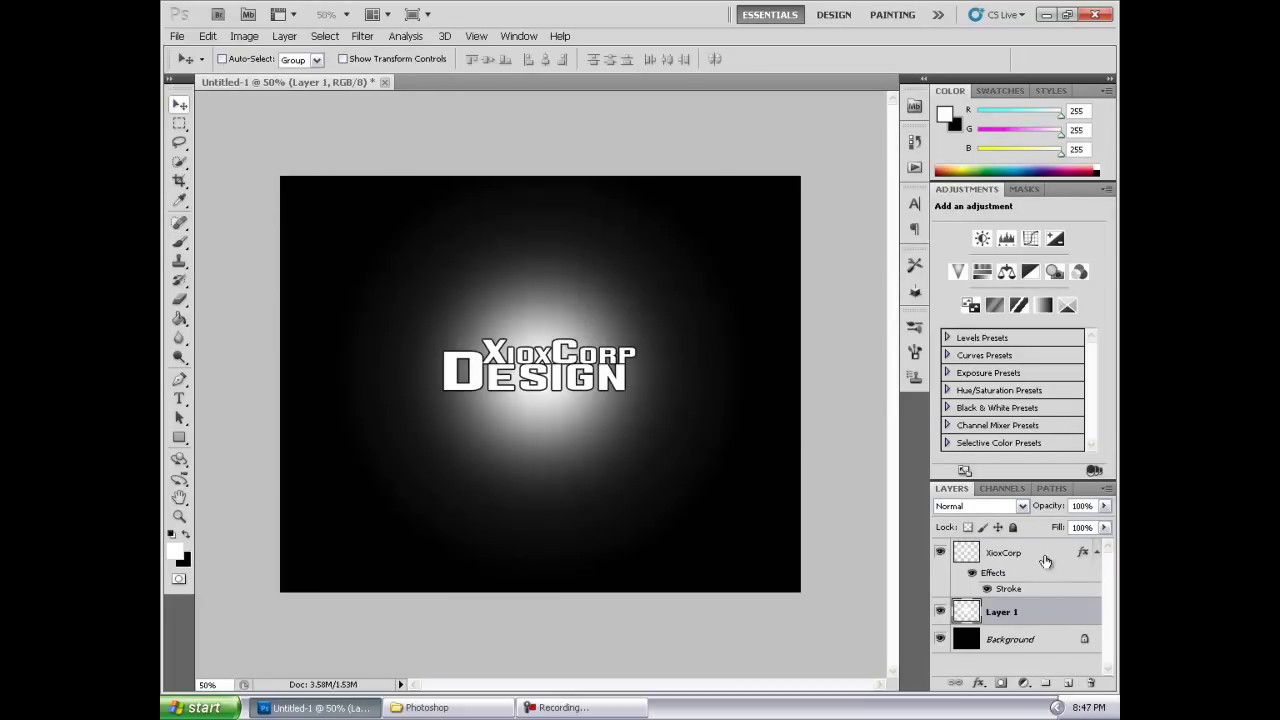
double_click(1043, 563)
click(715, 356)
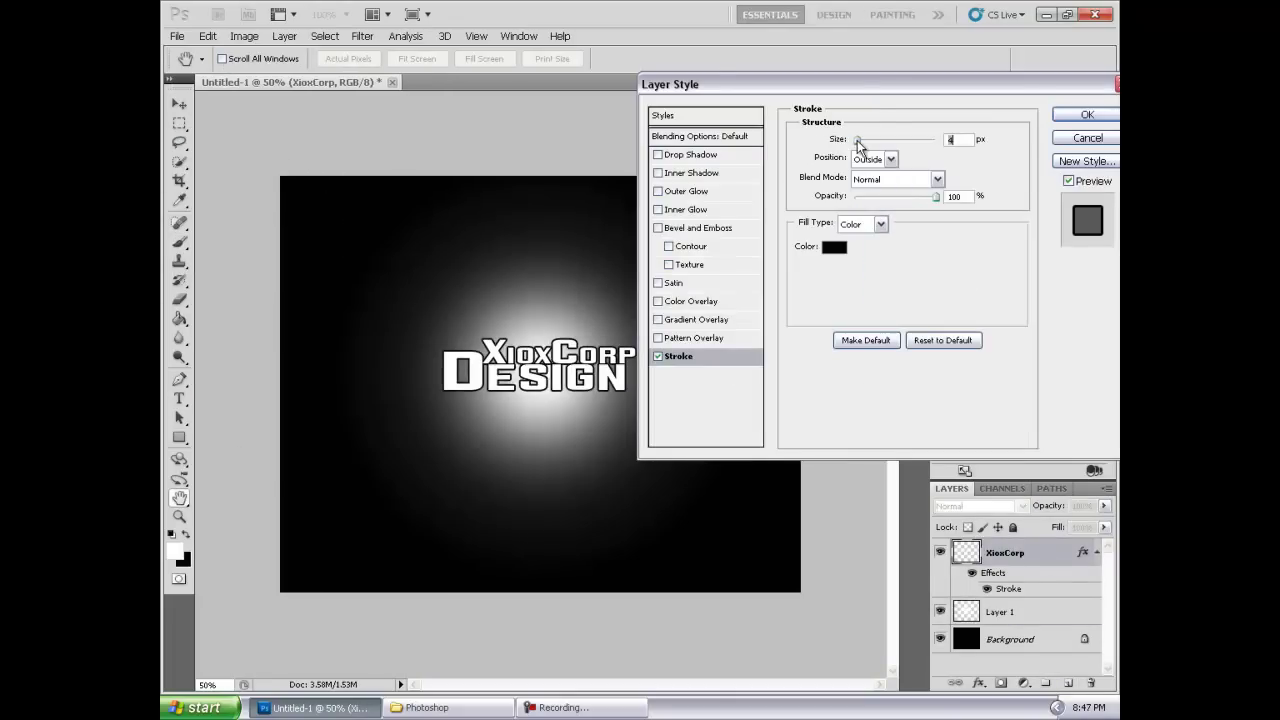
click(700, 301)
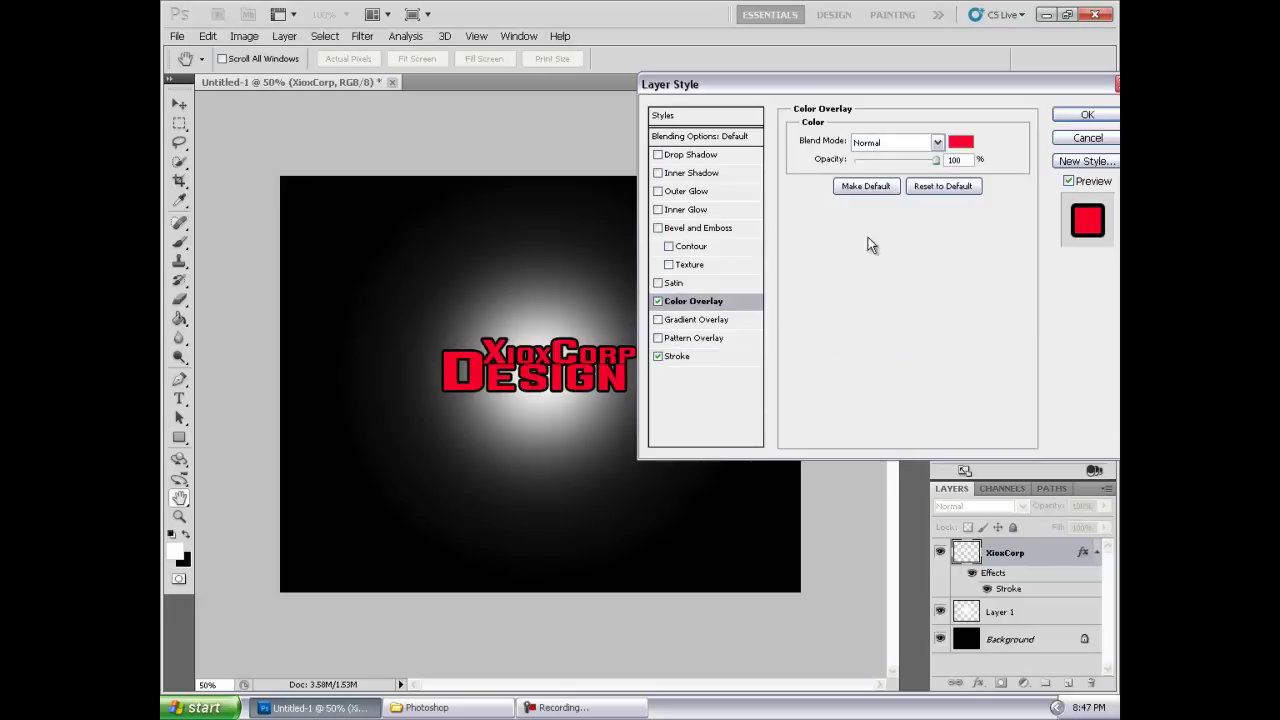
click(960, 141)
click(425, 294)
drag(589, 135, 859, 116)
mouse_move(693, 265)
mouse_down()
mouse_move(936, 312)
mouse_move(693, 293)
mouse_move(903, 235)
mouse_move(774, 129)
mouse_up()
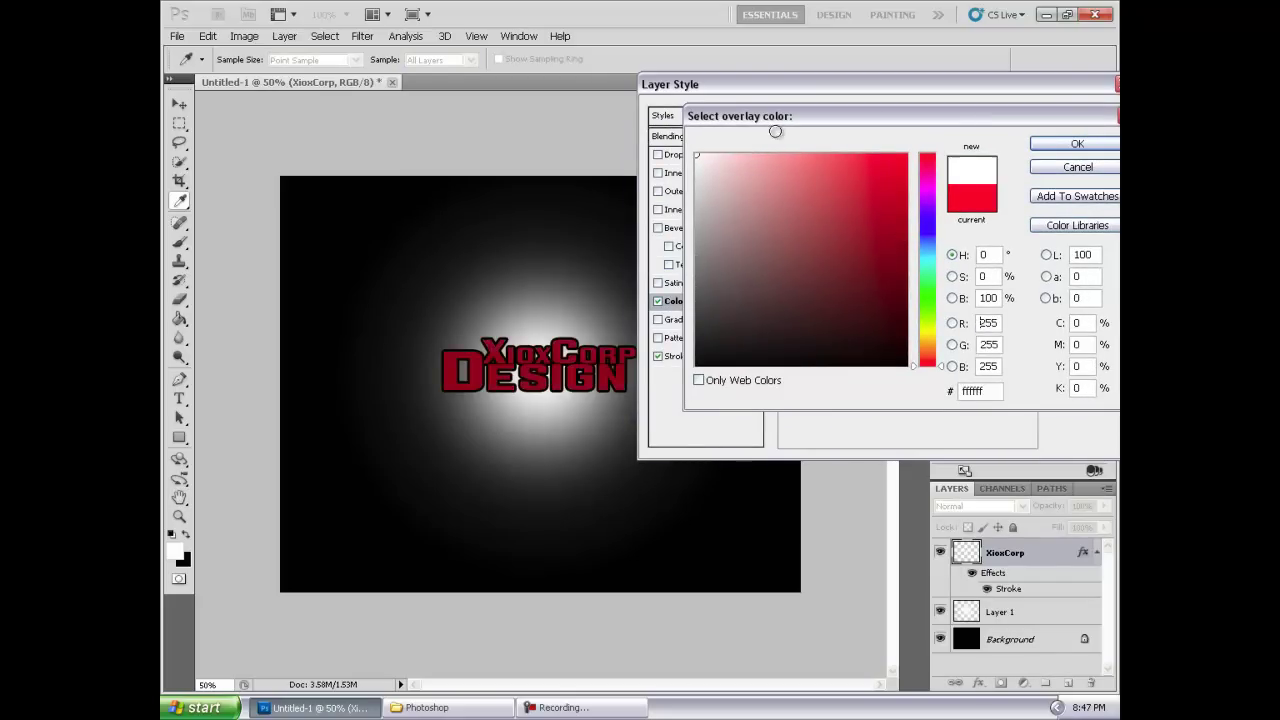
click(1077, 167)
click(657, 301)
click(1117, 120)
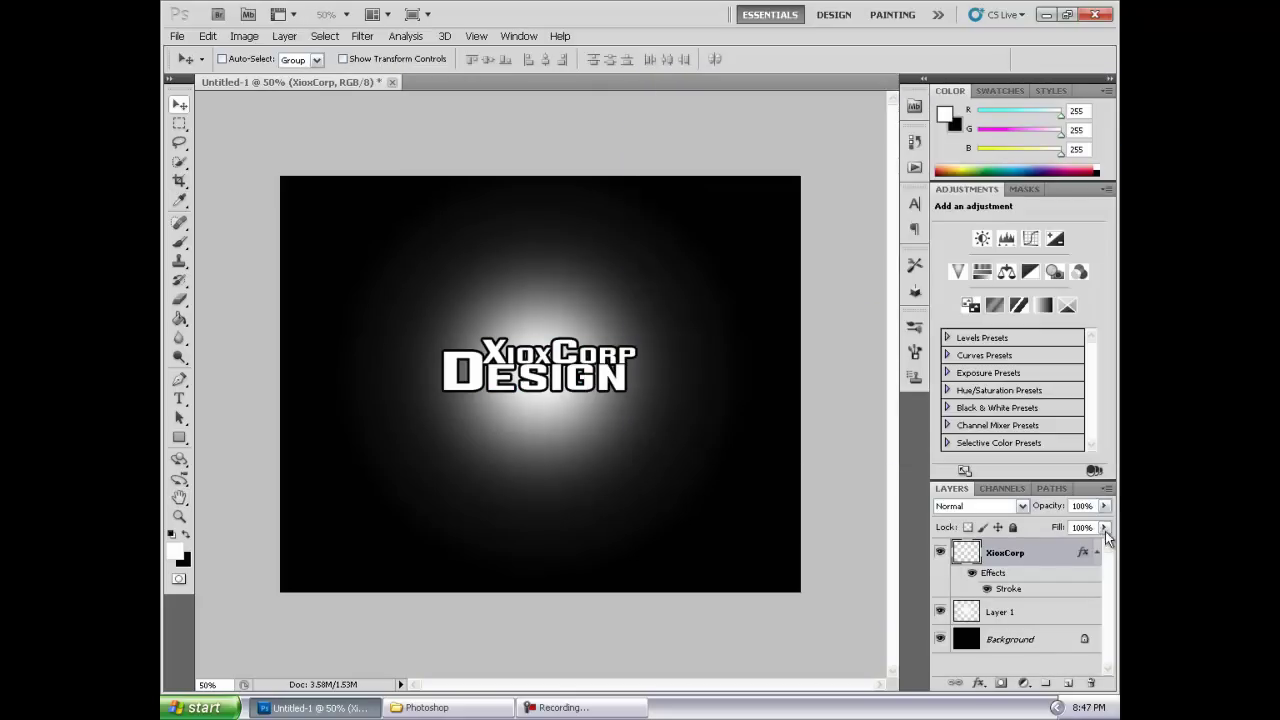
Step: Set the text fill to 0%, add a white Inner Glow (size 9, 100%), and add a layer above Layer 1
drag(1104, 527, 980, 530)
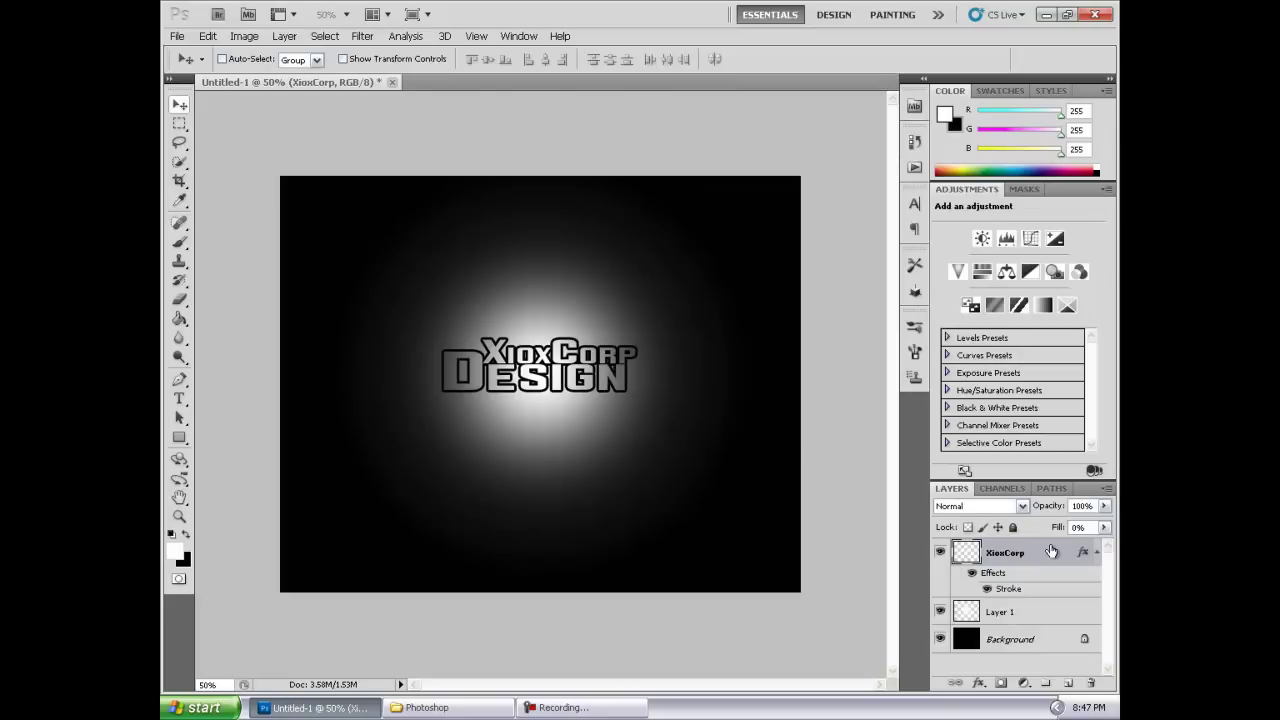
click(686, 209)
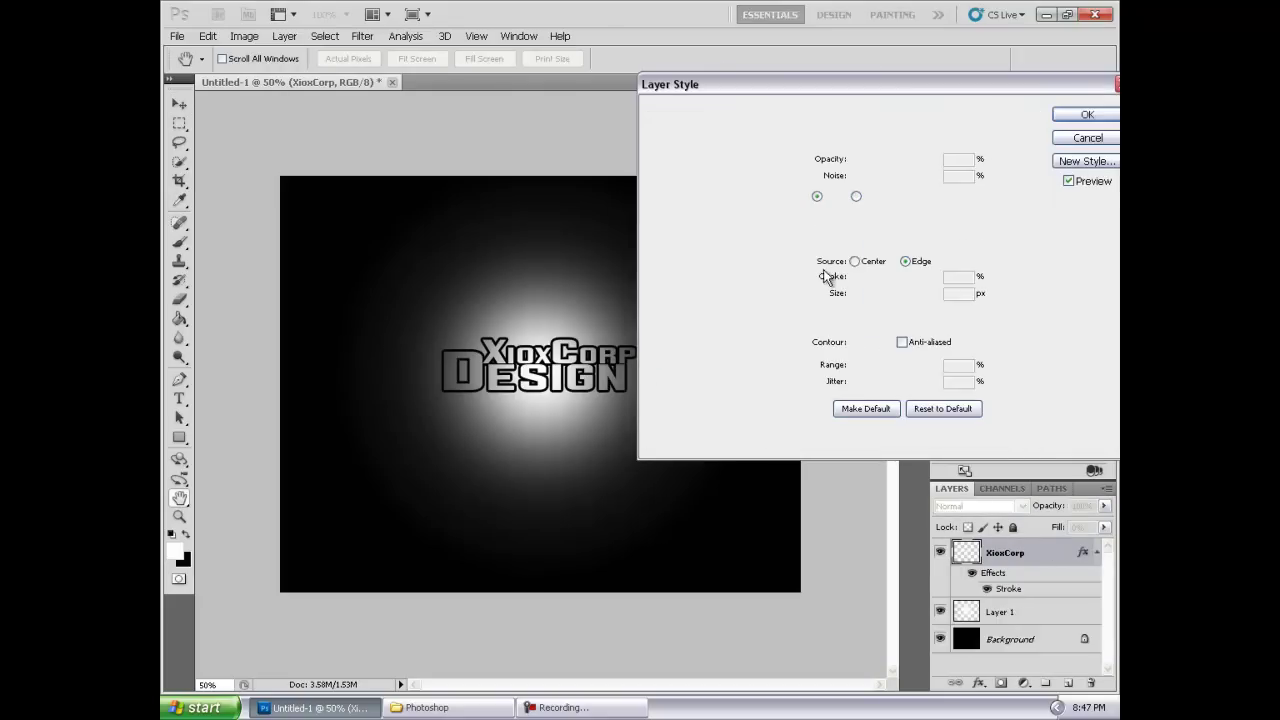
click(832, 196)
click(757, 157)
click(1077, 143)
drag(858, 294, 862, 294)
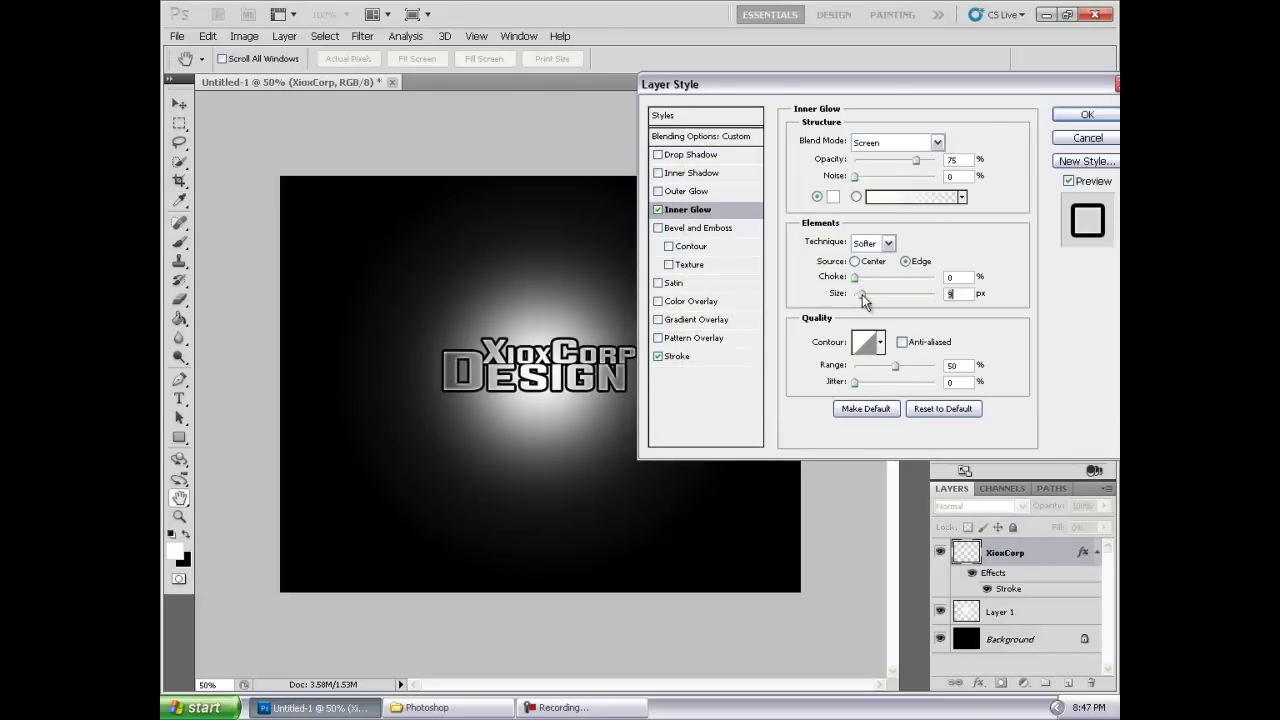
drag(917, 168, 979, 167)
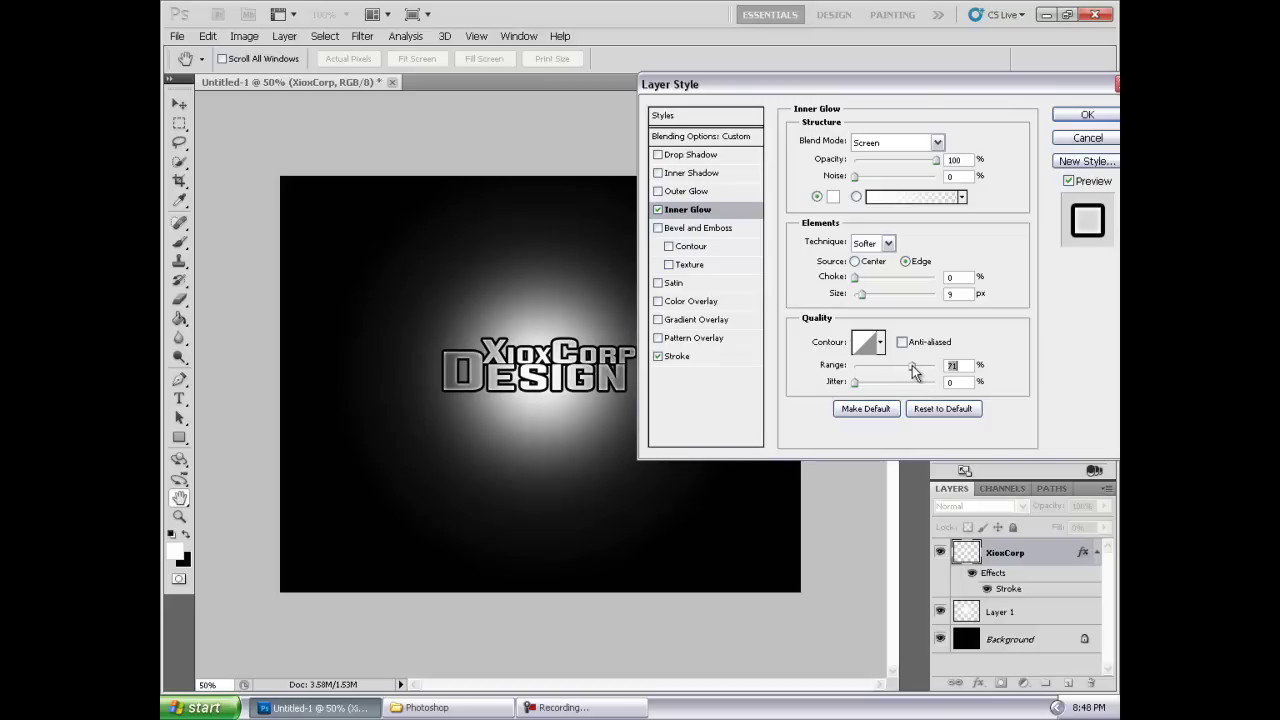
click(1087, 114)
click(1040, 630)
click(1068, 683)
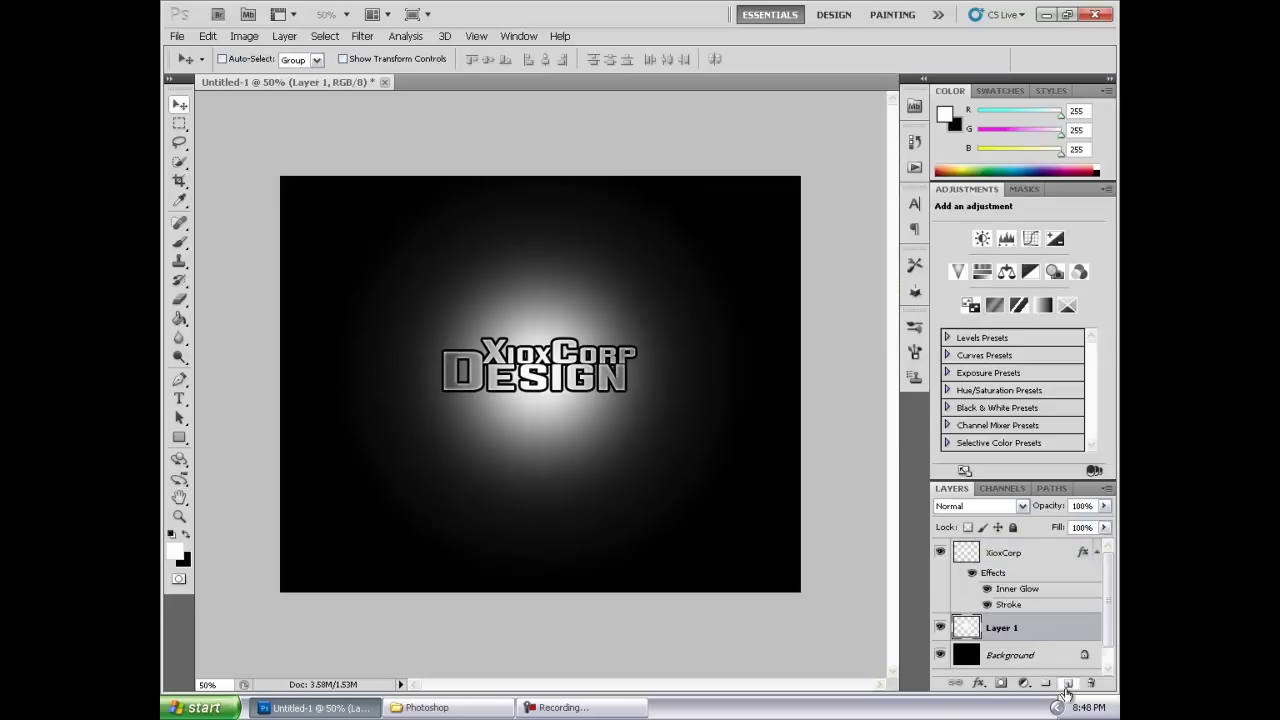
Step: Reset colours to black and white and fill Layer 2 with Render Clouds
click(362, 36)
mouse_move(472, 246)
key(d)
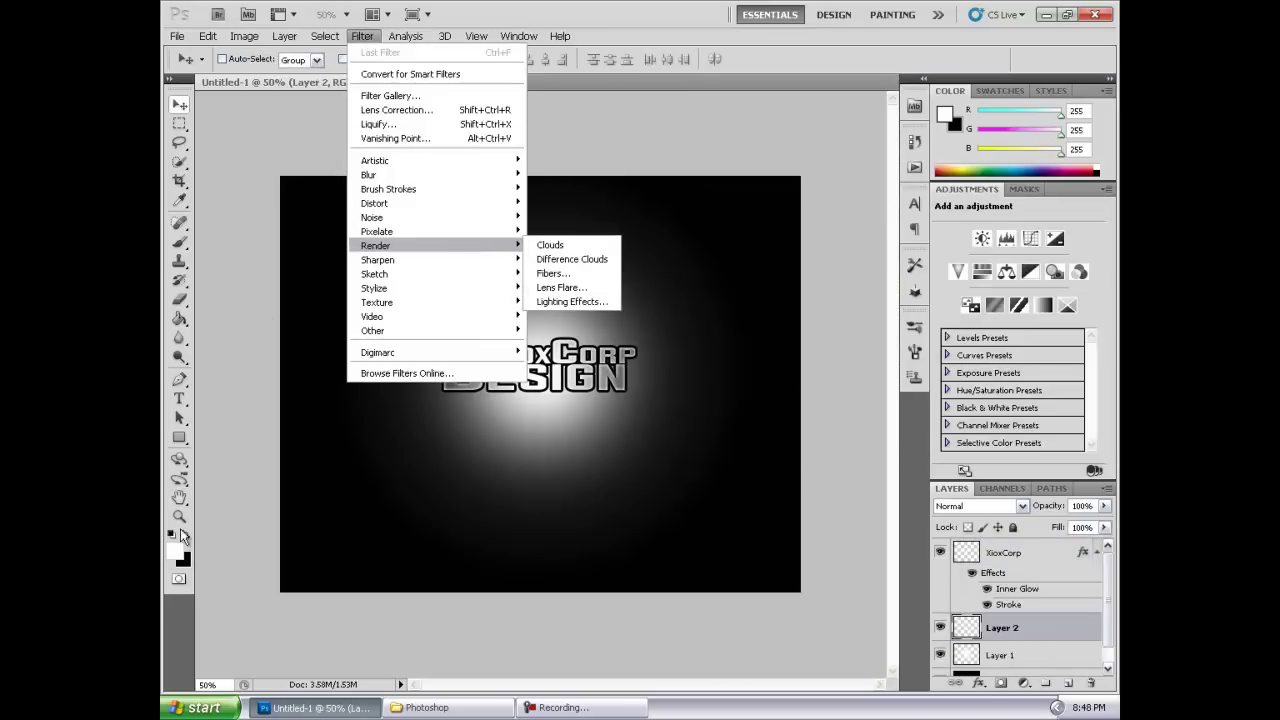
click(362, 36)
click(362, 36)
click(549, 245)
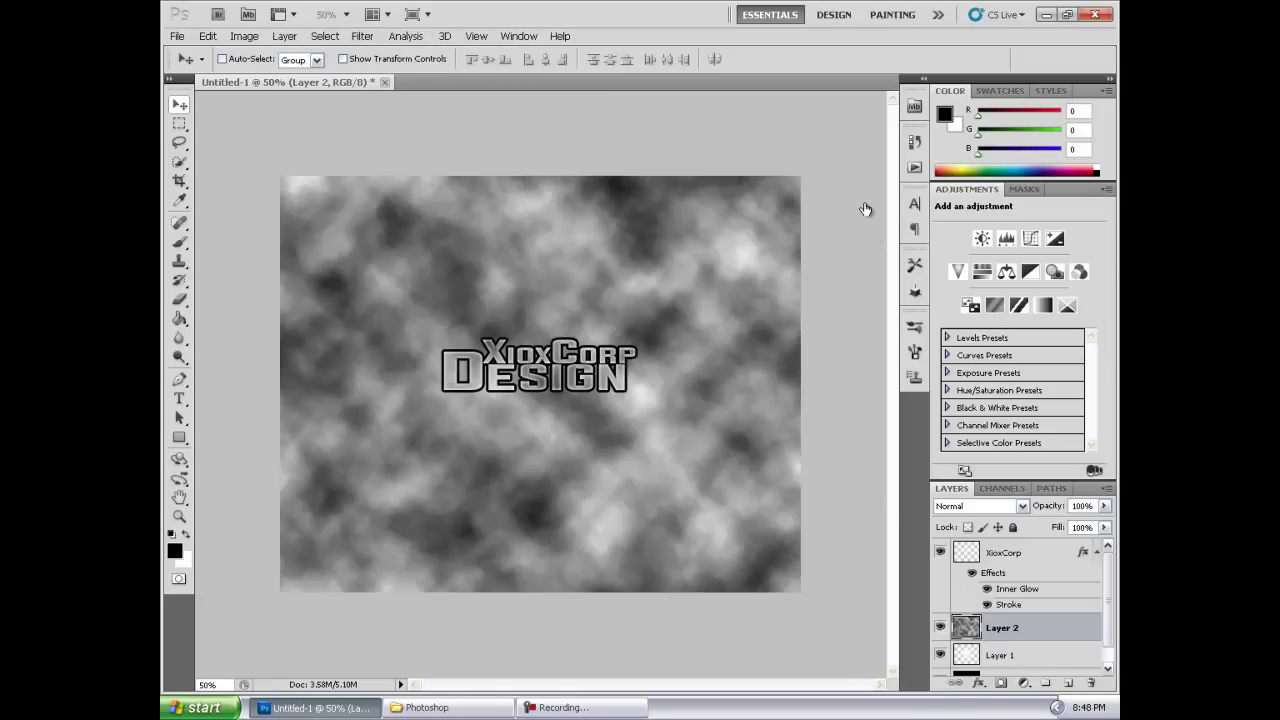
Step: Set Layer 2's blend mode to Overlay and add an empty Layer 3 above it
double_click(1040, 627)
click(953, 142)
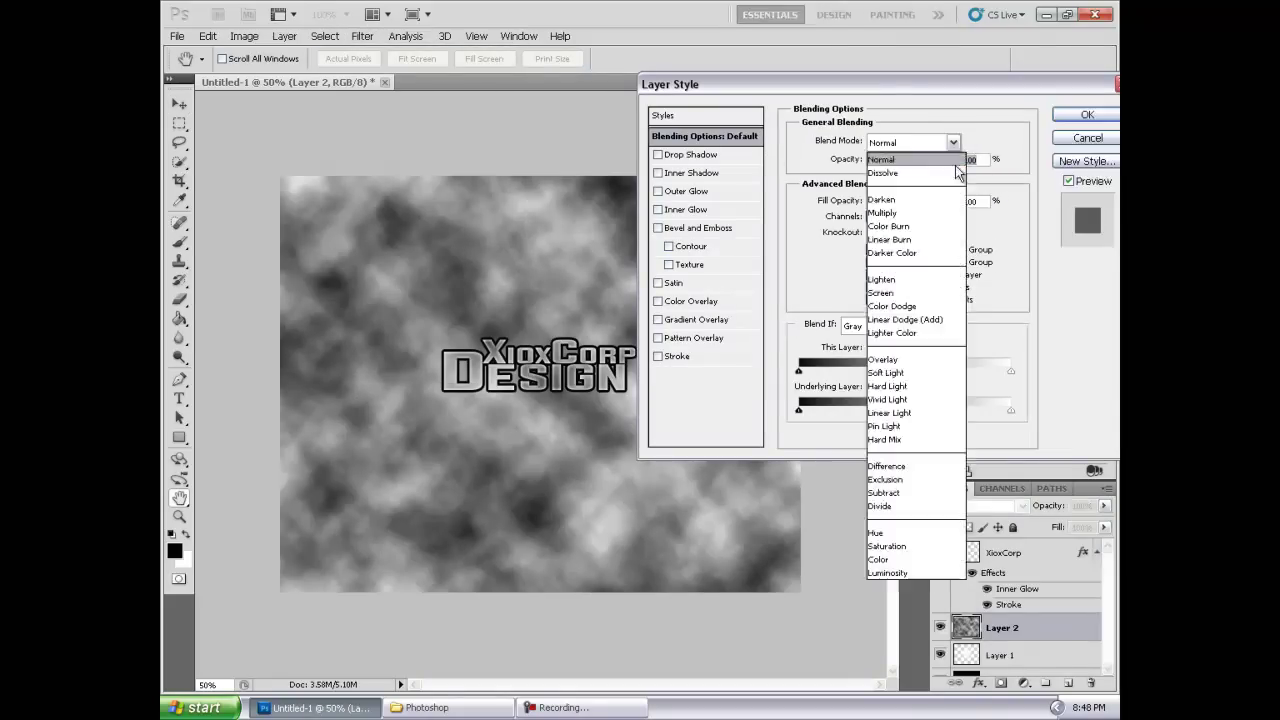
click(882, 359)
click(1087, 115)
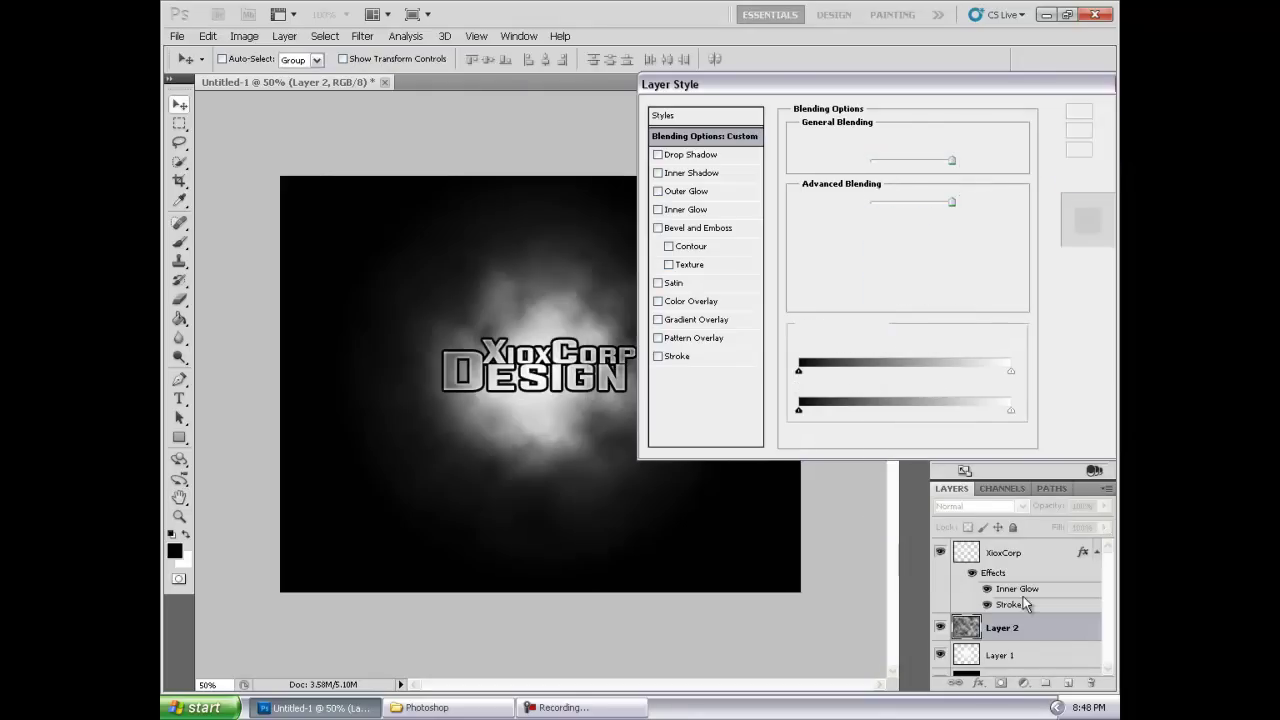
click(1068, 683)
click(179, 318)
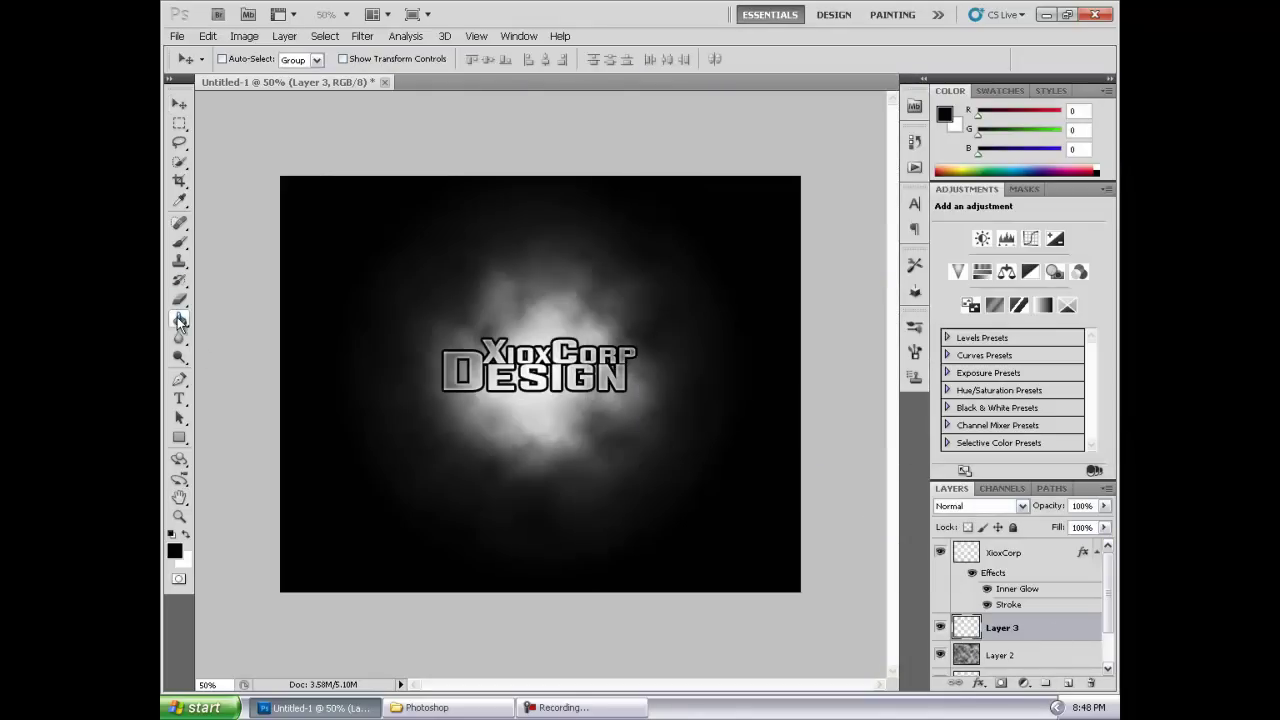
right_click(179, 318)
Step: Set up a bright red to dark red gradient for Layer 3
click(230, 313)
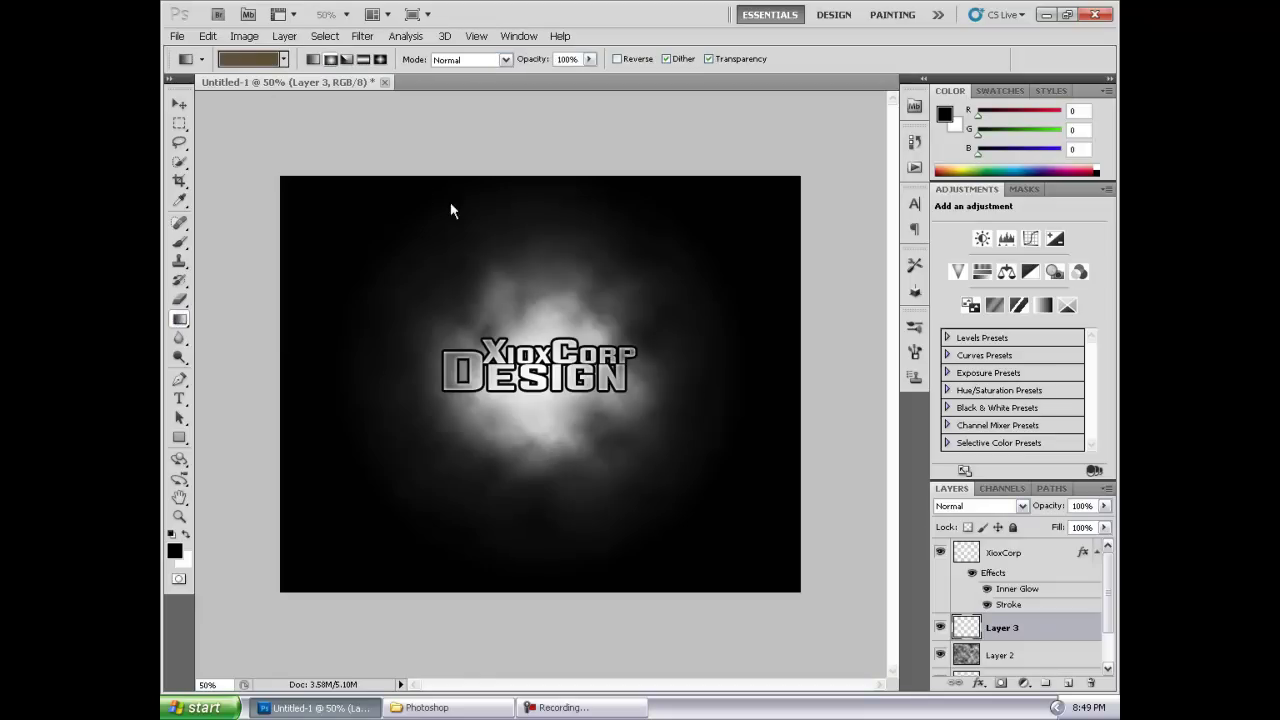
click(250, 59)
double_click(486, 381)
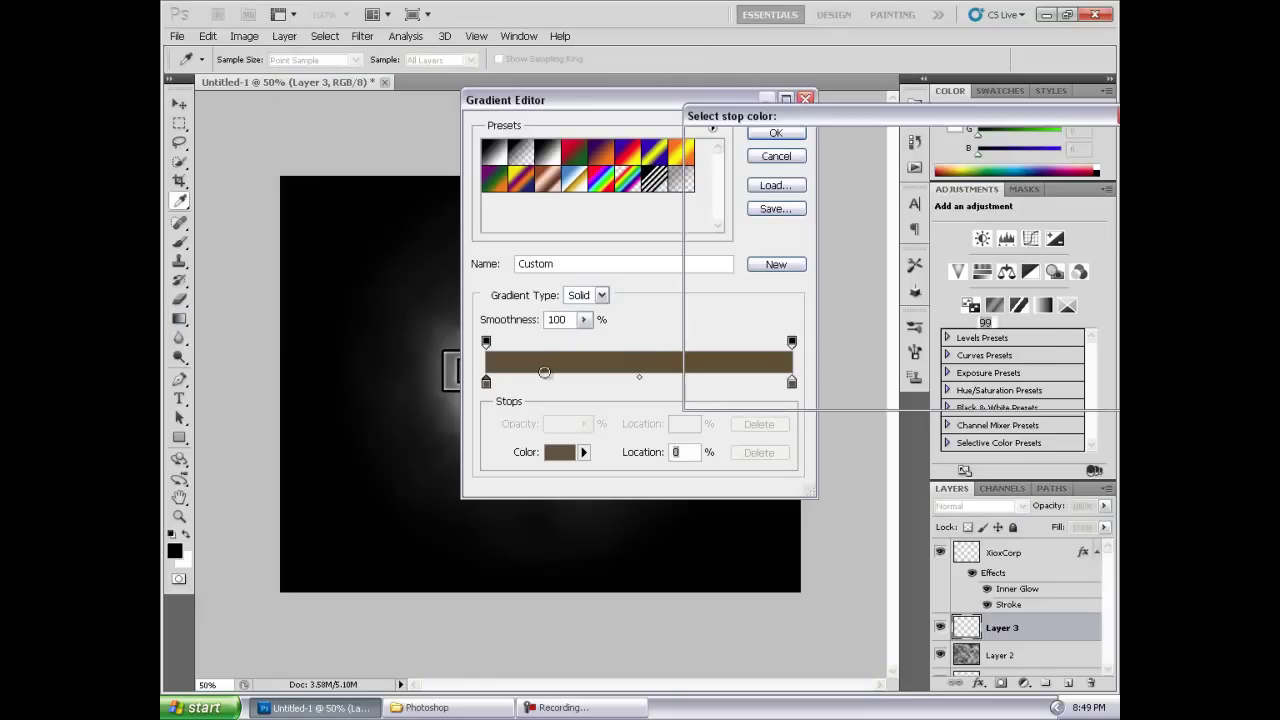
click(927, 364)
click(905, 156)
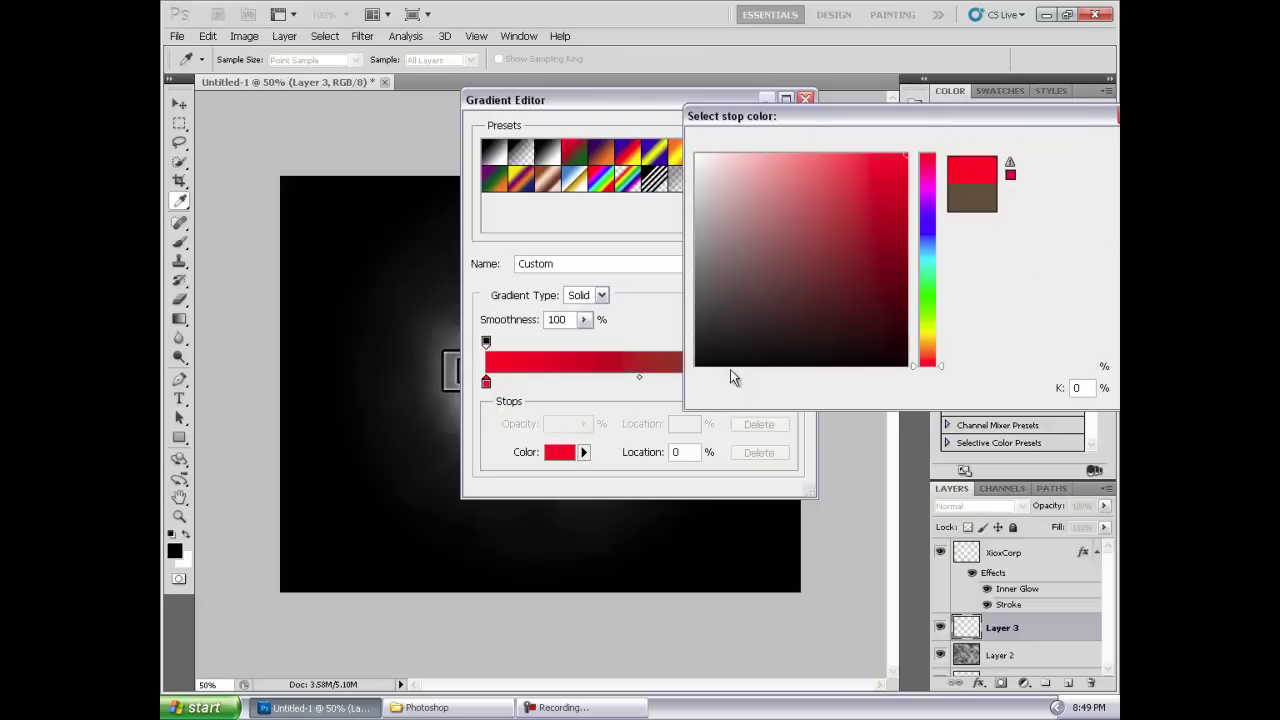
key(Return)
double_click(791, 381)
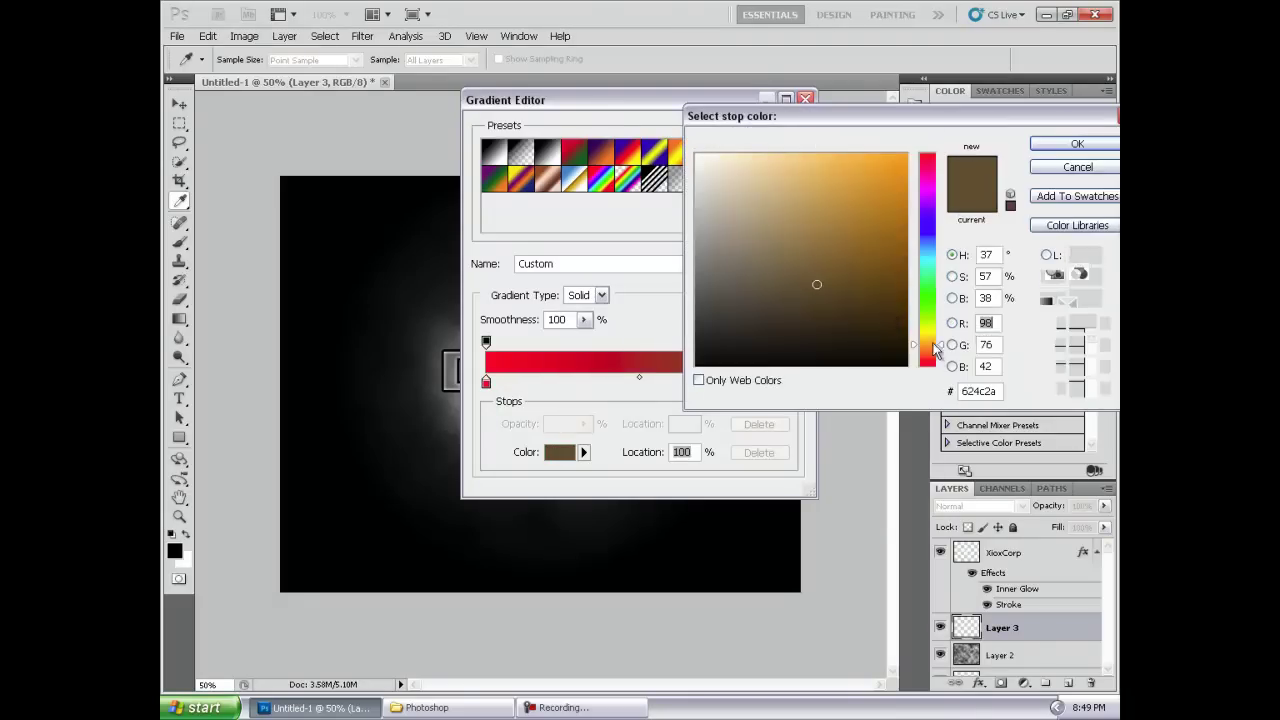
click(928, 364)
click(906, 280)
click(1053, 150)
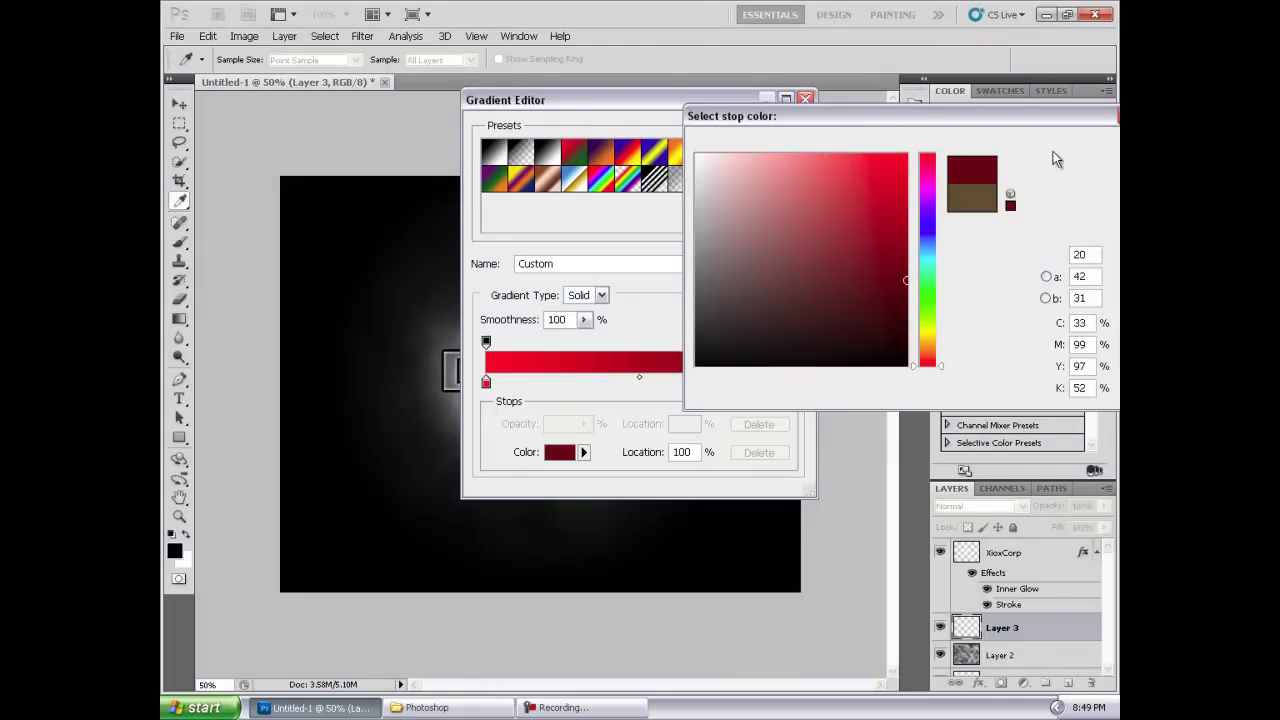
click(786, 134)
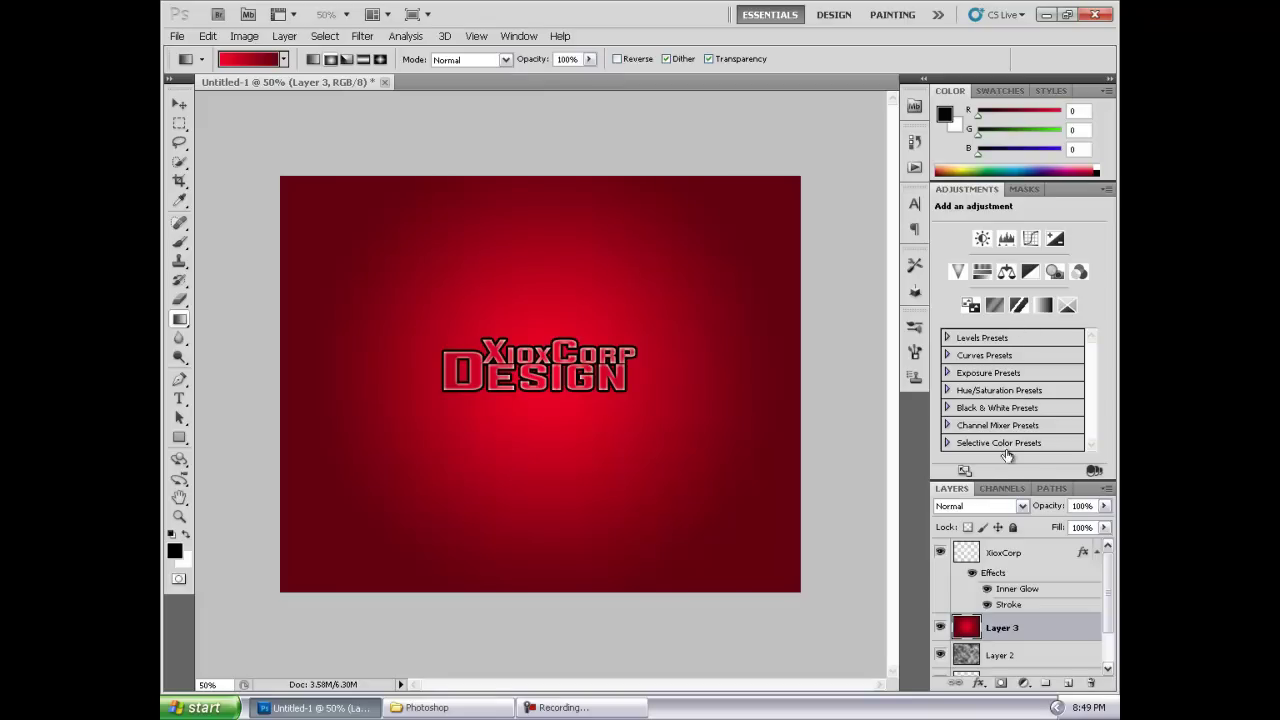
Step: Set Layer 3's blend mode to Overlay
double_click(1046, 620)
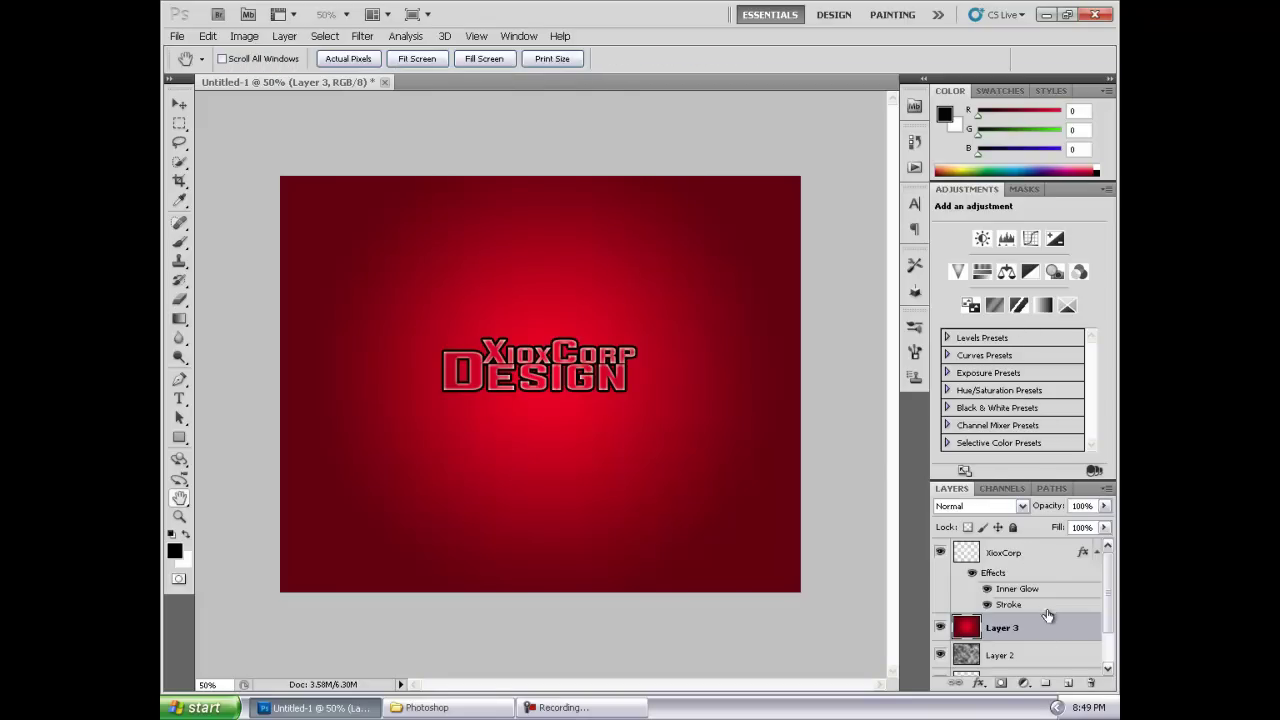
click(912, 142)
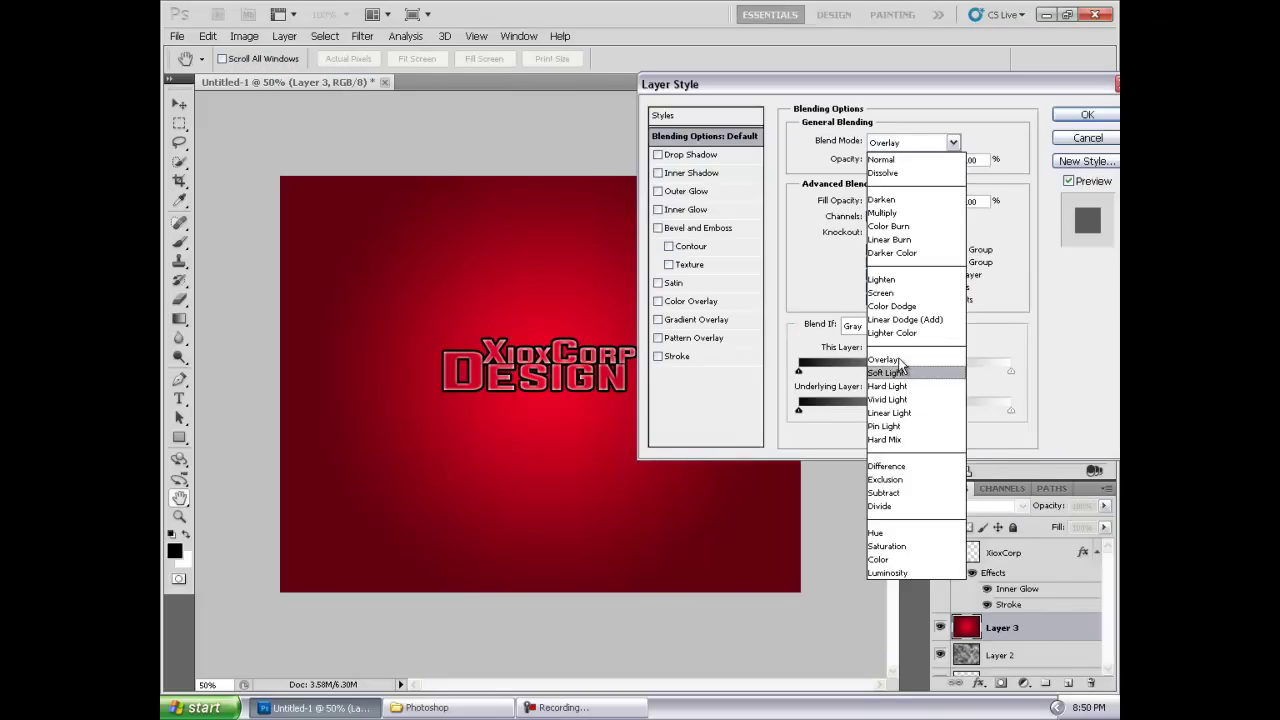
click(928, 359)
click(1085, 116)
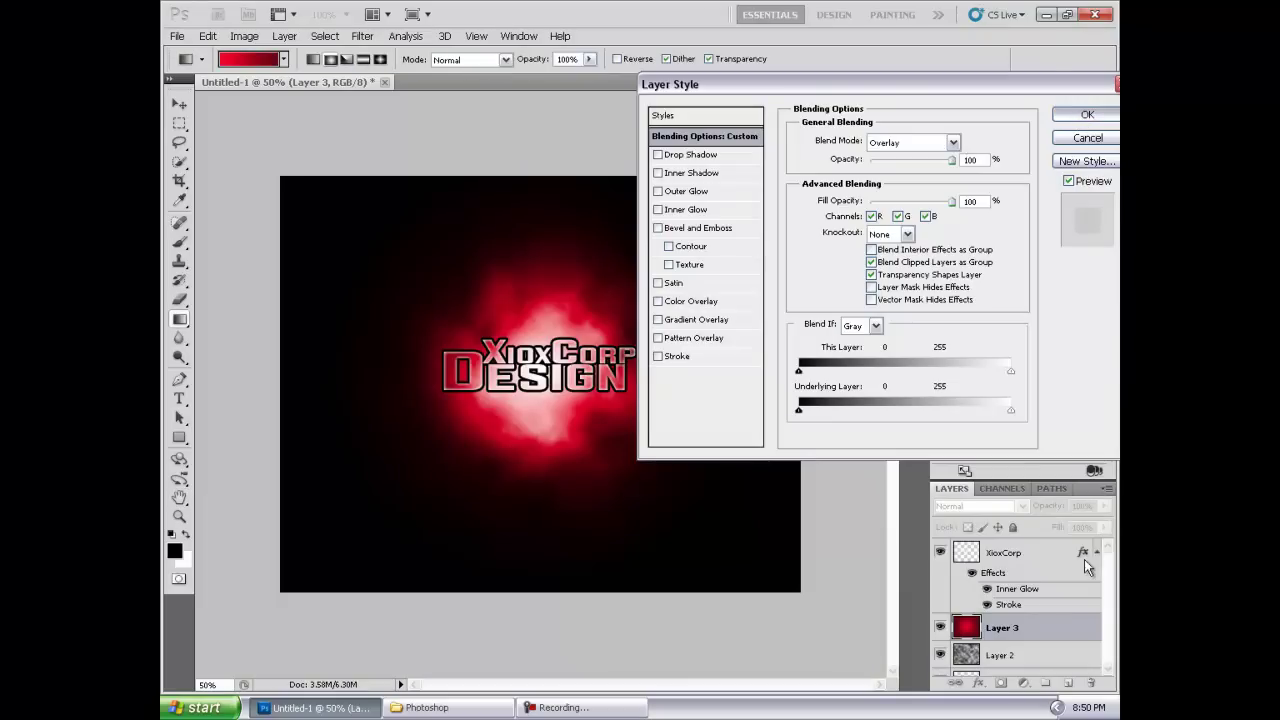
Step: Lower Layer 1's opacity to about 40% and select the XioxCorp text layer
scroll(1065, 634, down, 2)
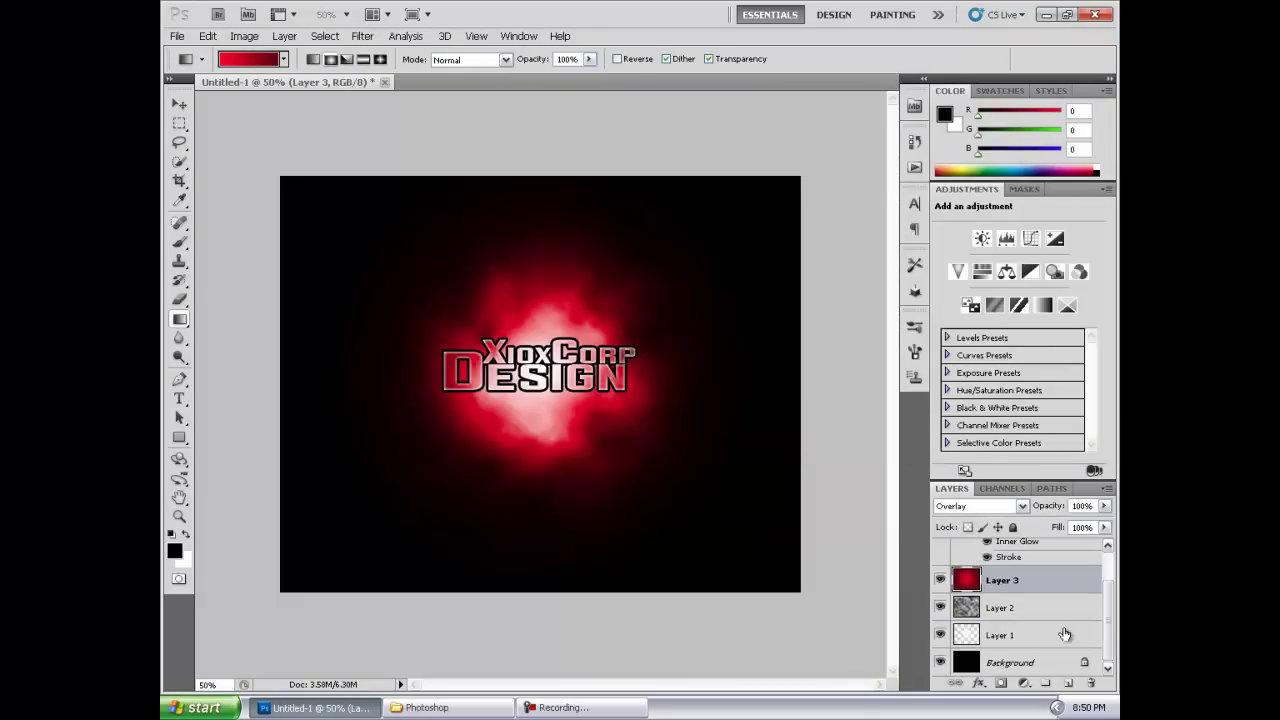
click(1104, 505)
drag(1081, 520, 1065, 527)
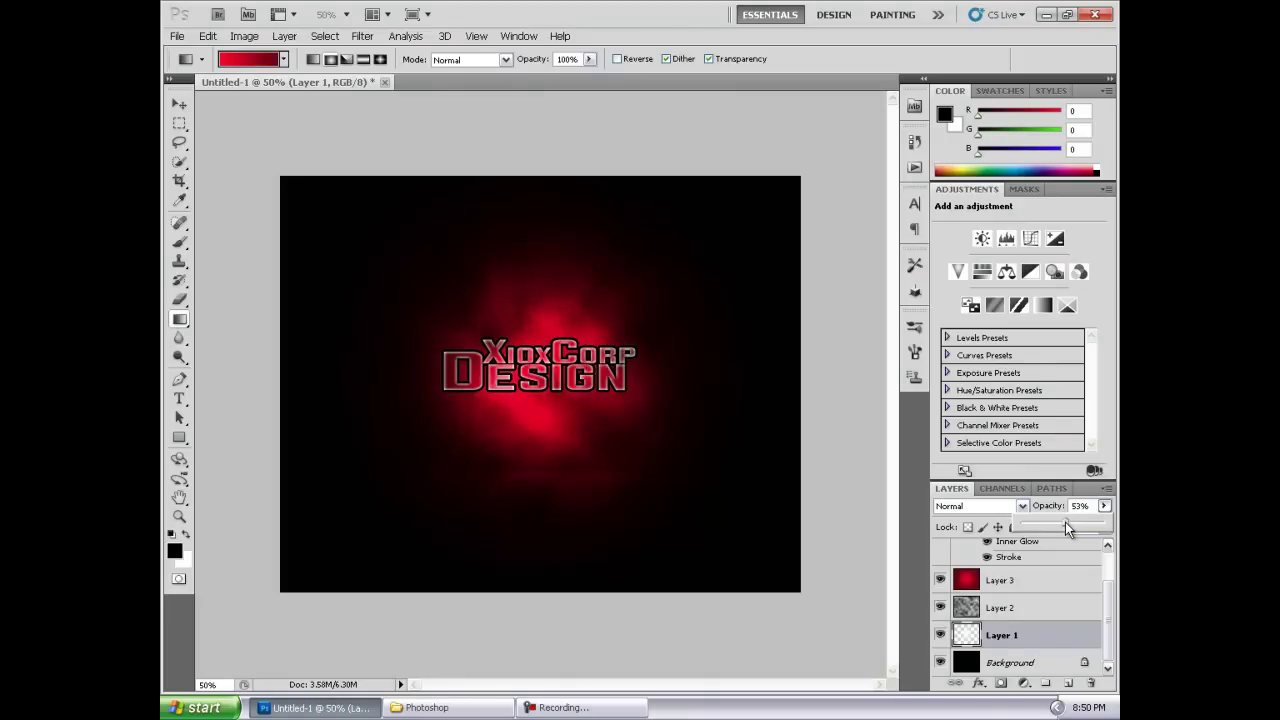
scroll(1065, 620, up, 2)
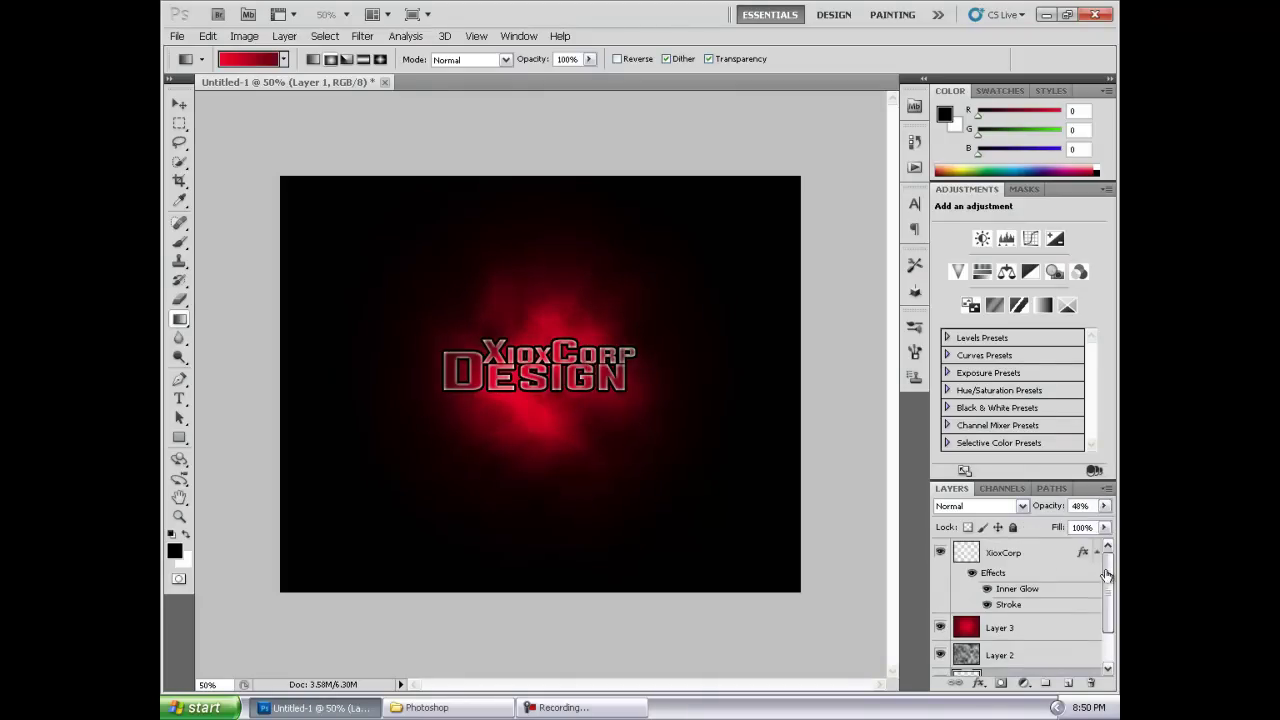
key(alt+period)
click(1068, 682)
Step: On a new layer, fill a rectangular band across the XioxCorp line with white at 60% opacity
click(179, 123)
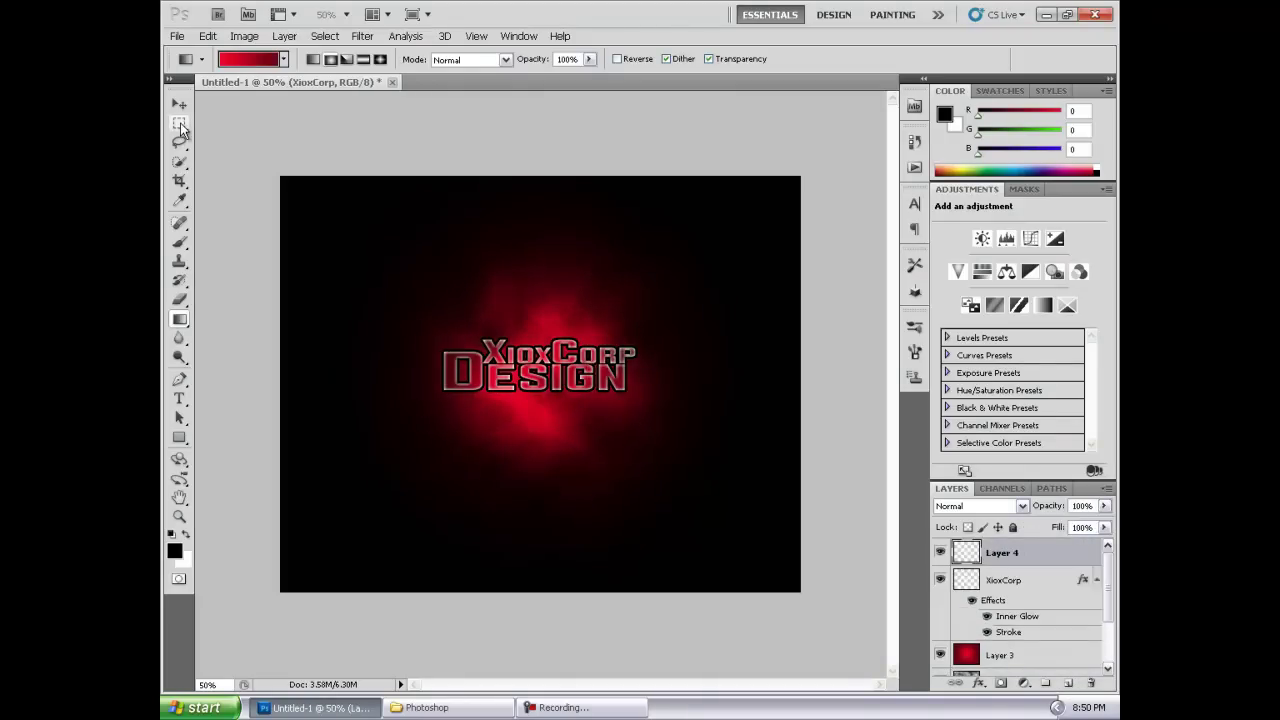
click(185, 536)
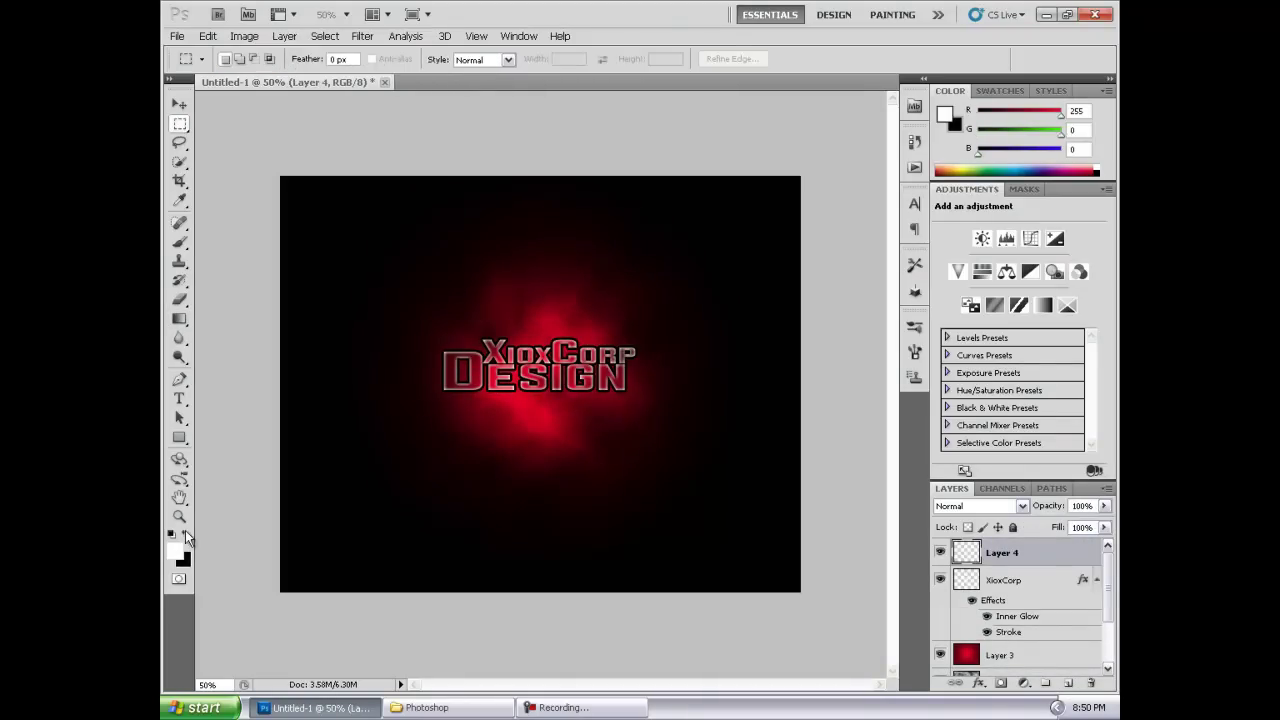
click(179, 318)
drag(179, 318, 238, 337)
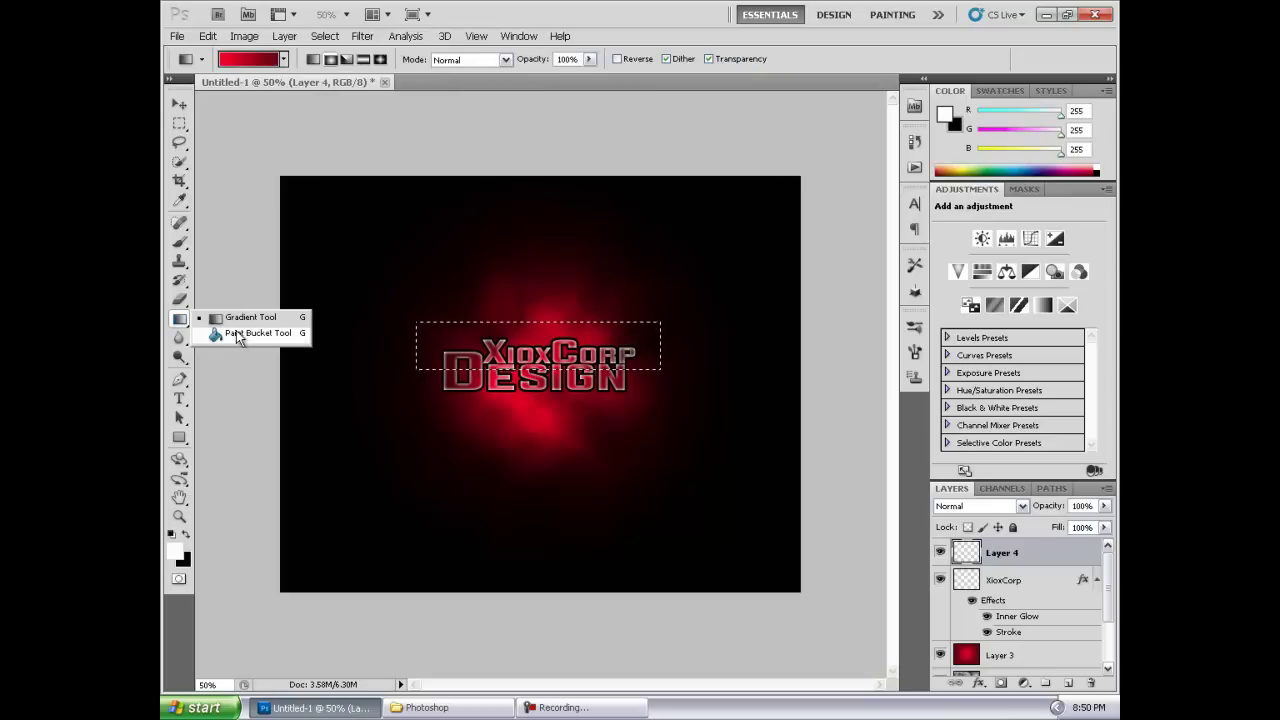
click(238, 337)
click(467, 344)
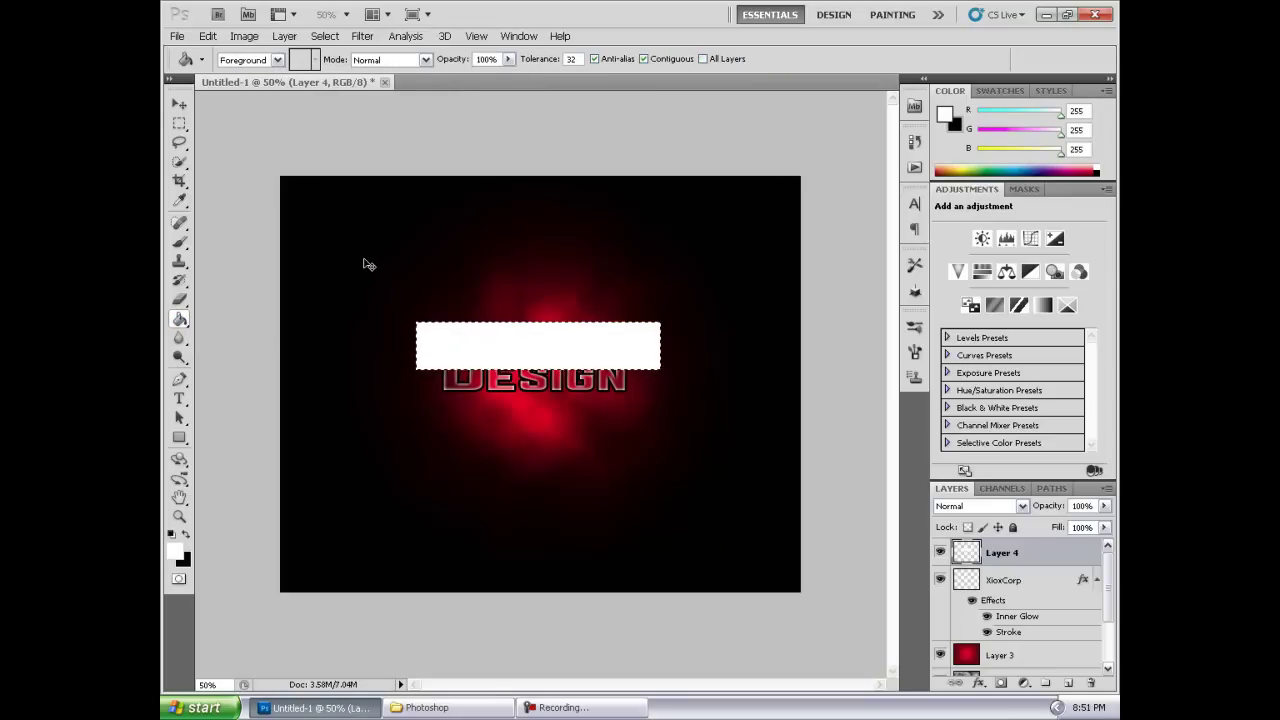
click(179, 104)
drag(1105, 506, 1070, 521)
Step: Warp the band down over the text, trim it to the lettering, and fade it to 20%
click(207, 36)
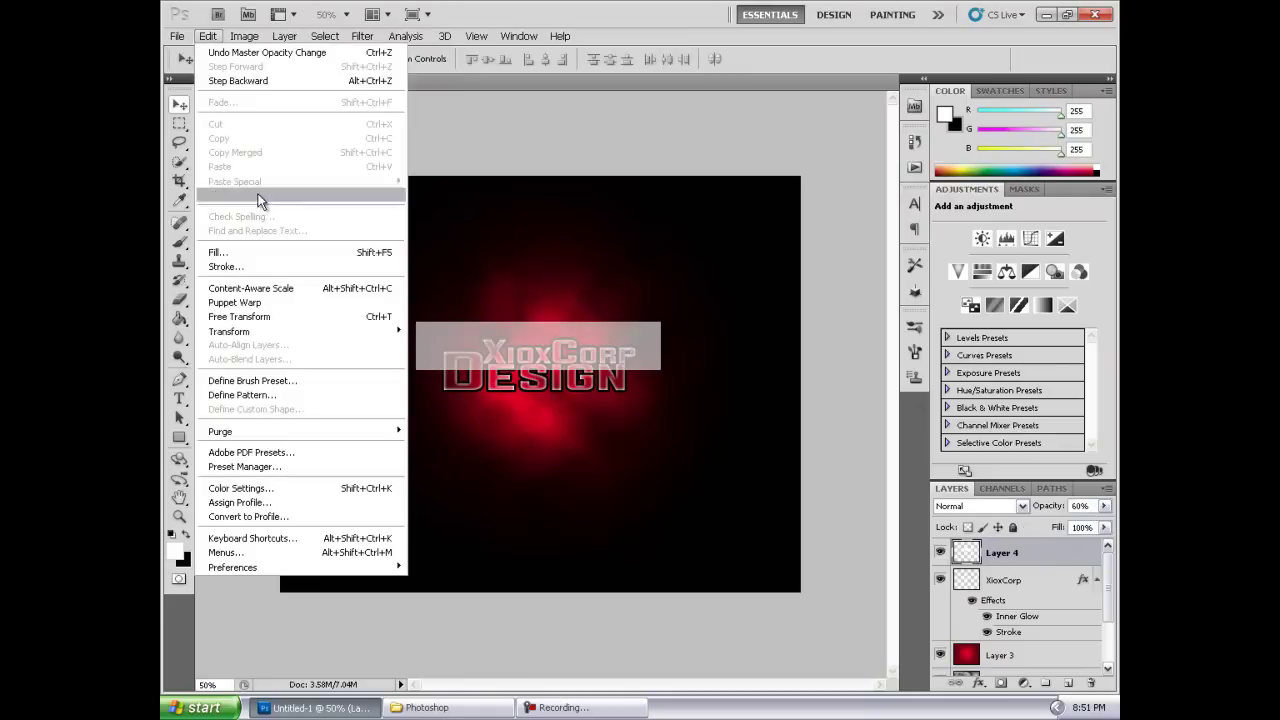
mouse_move(260, 331)
click(440, 423)
drag(500, 377, 500, 397)
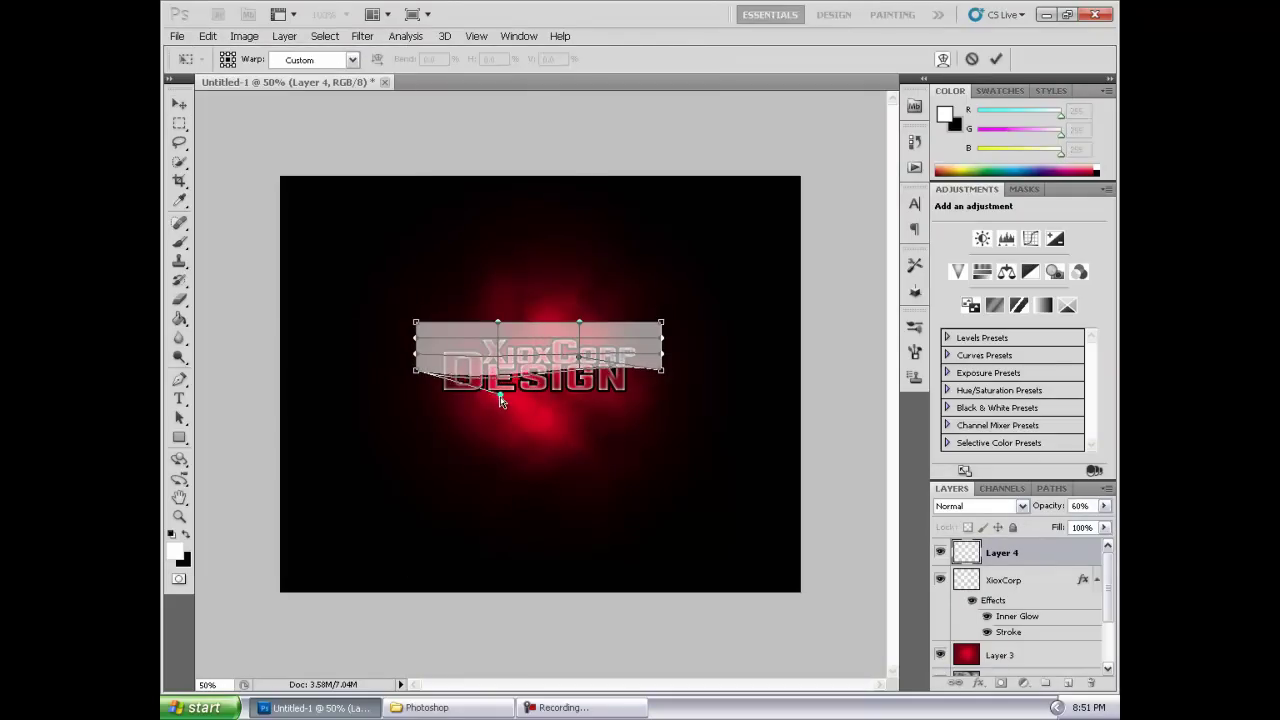
key(Return)
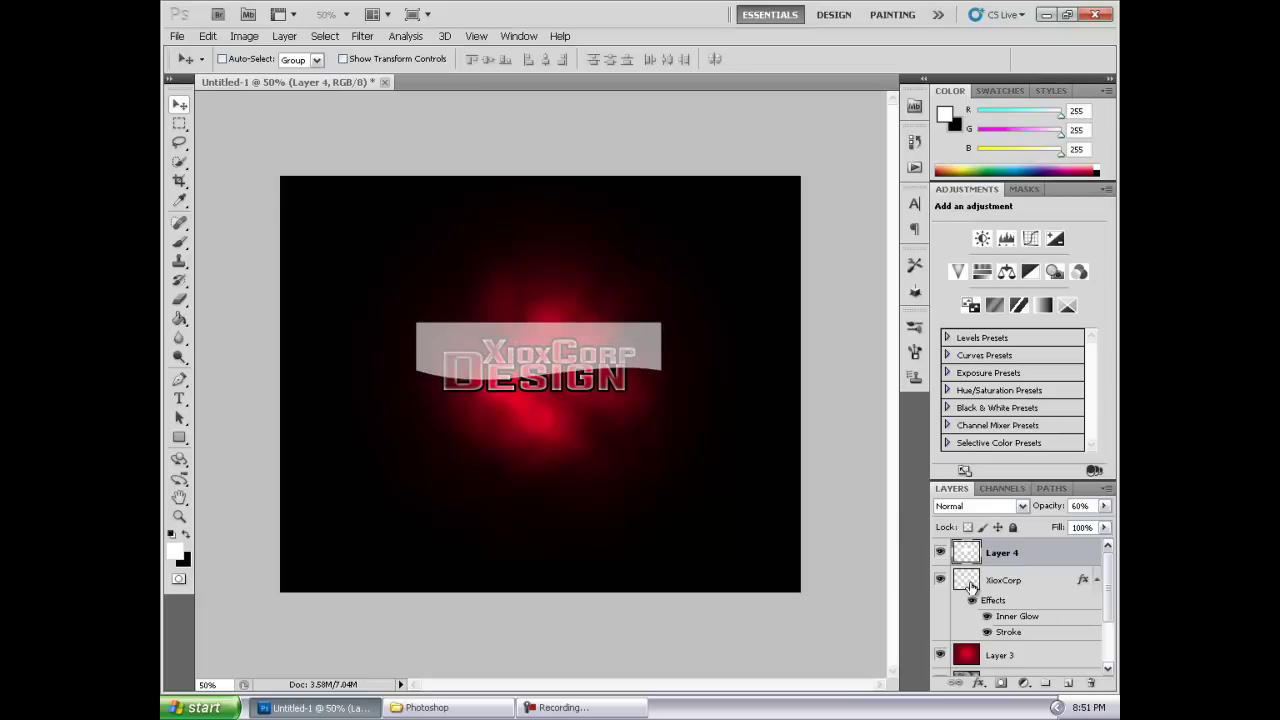
ctrl+click(971, 587)
key(ctrl+shift+i)
key(Delete)
key(ctrl+d)
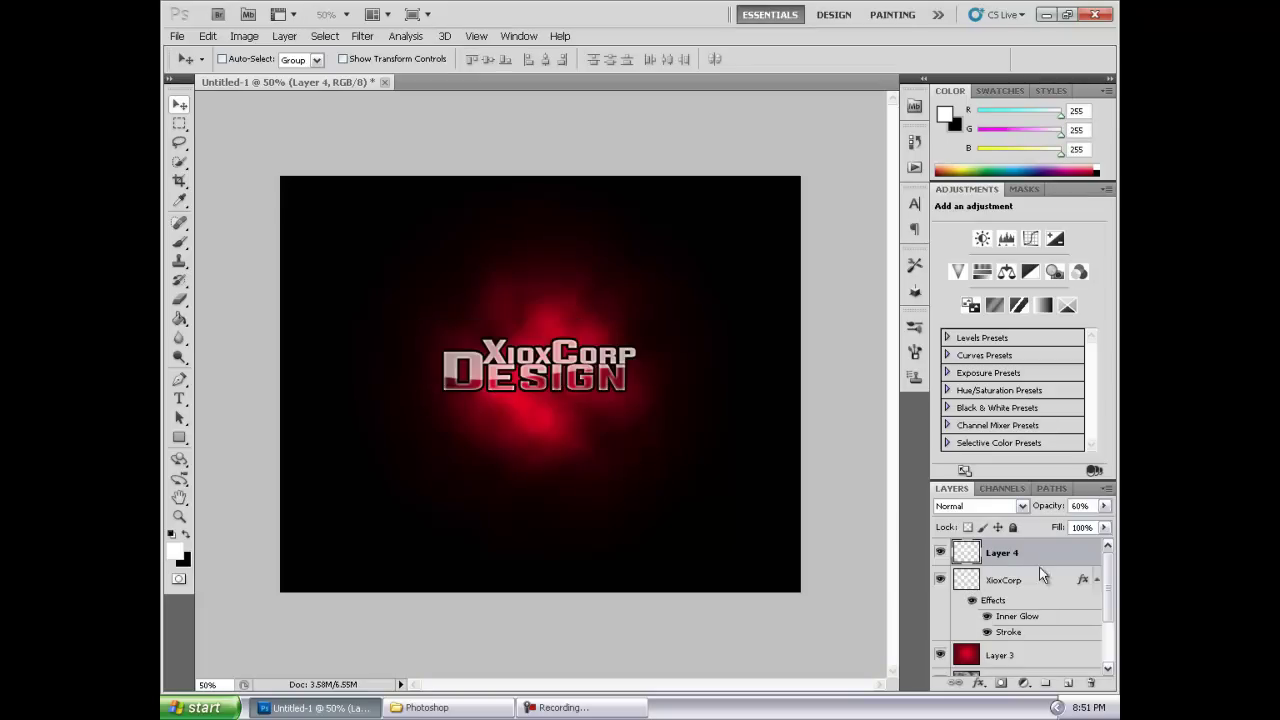
drag(1064, 528, 1035, 521)
Step: Add Layer 5, paint a 250 px white brush dab on it, then undo the dab
click(1068, 688)
key(b)
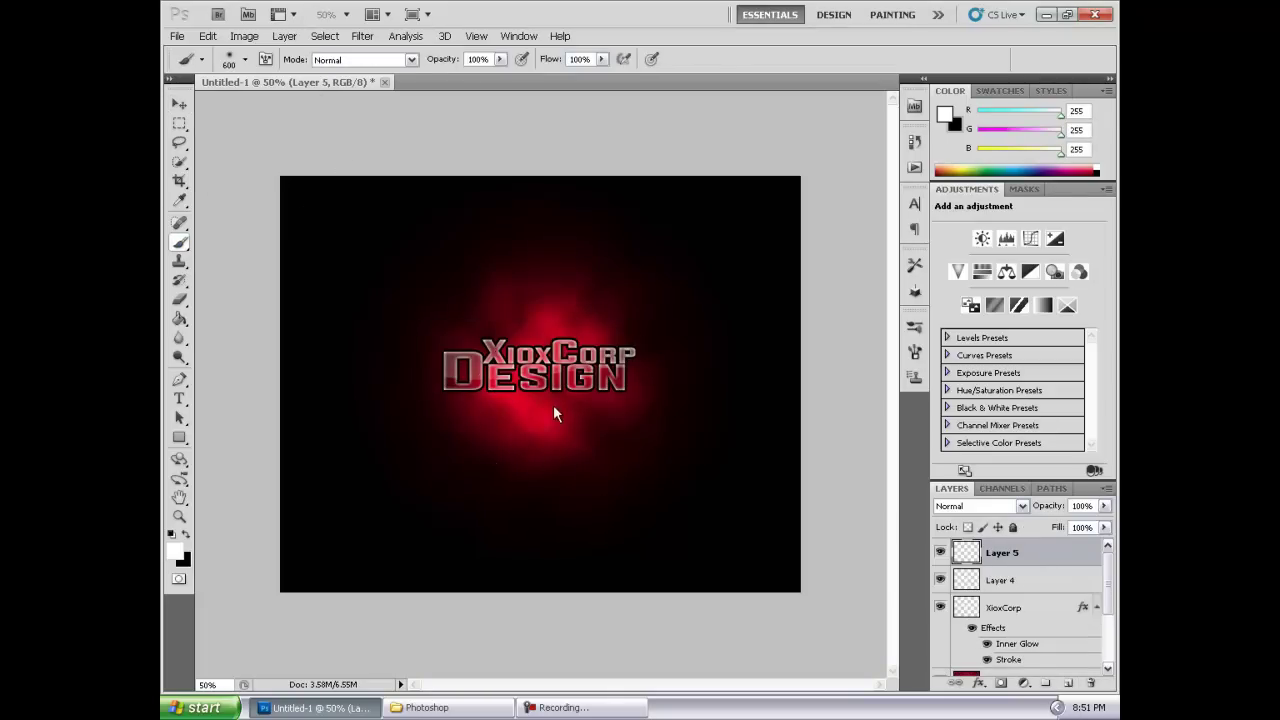
key(bracketleft)
click(538, 398)
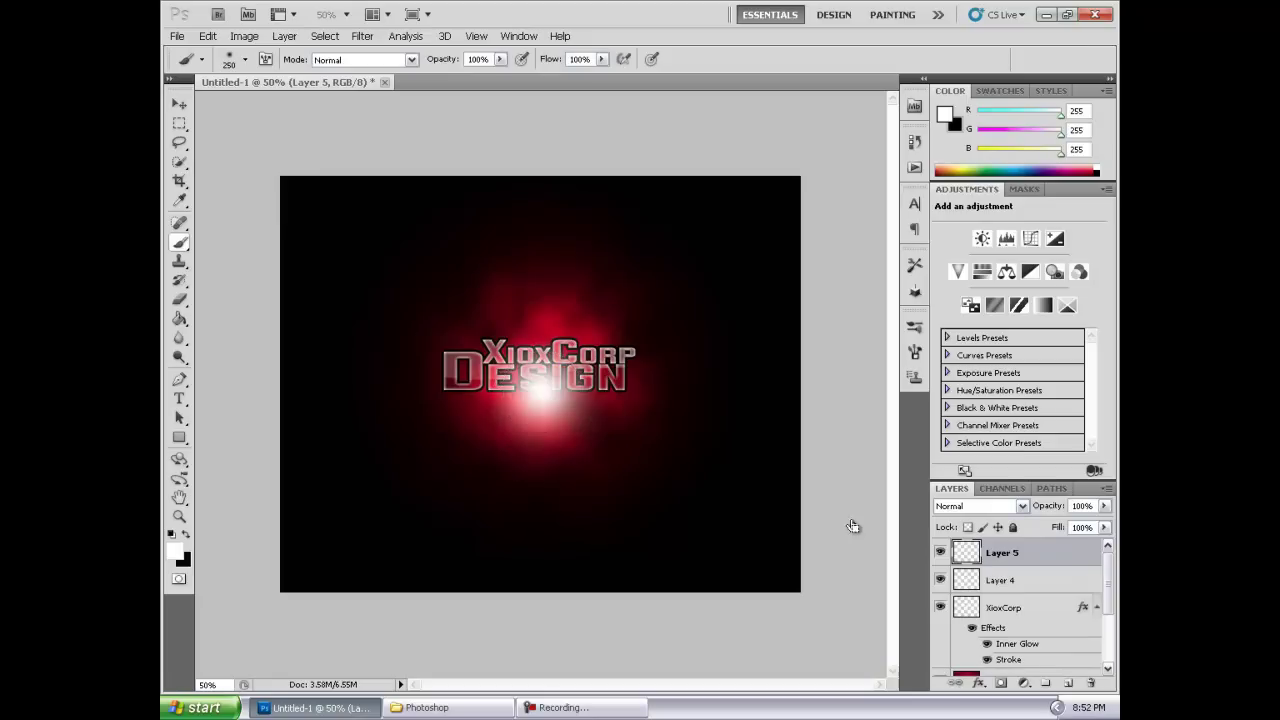
ctrl+click(965, 610)
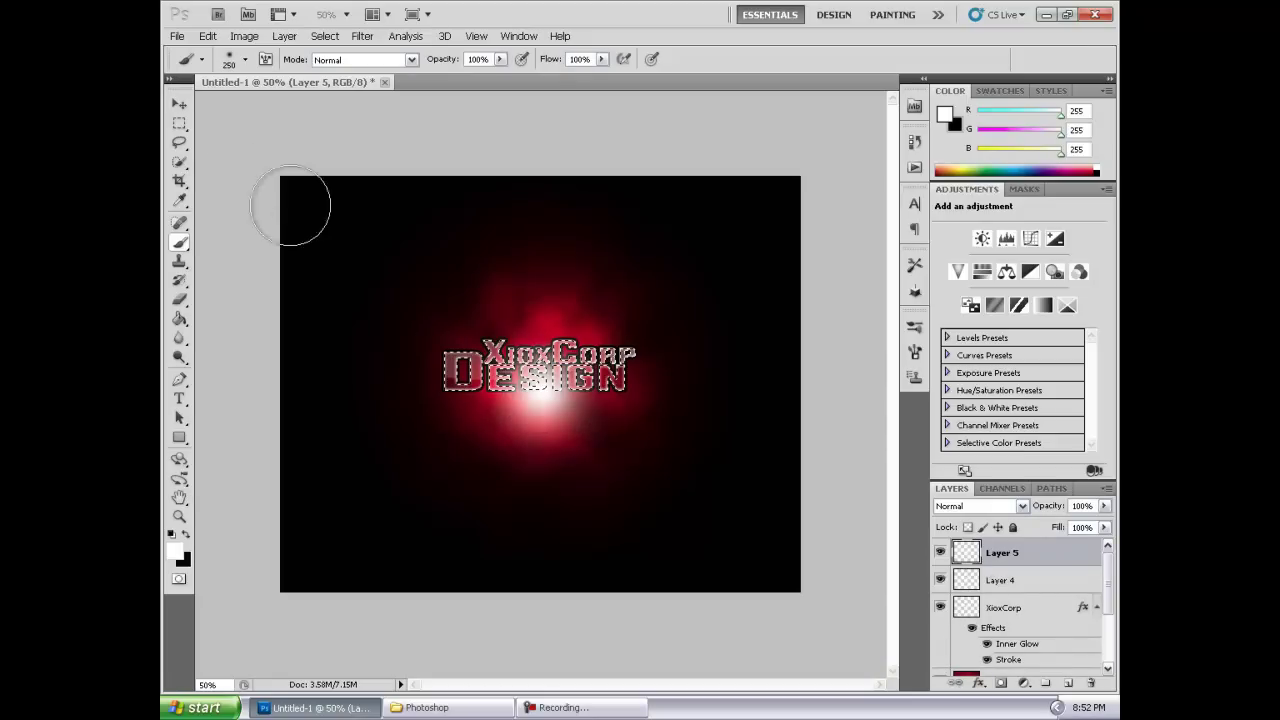
key(ctrl+alt+z)
key(ctrl+alt+z)
key(v)
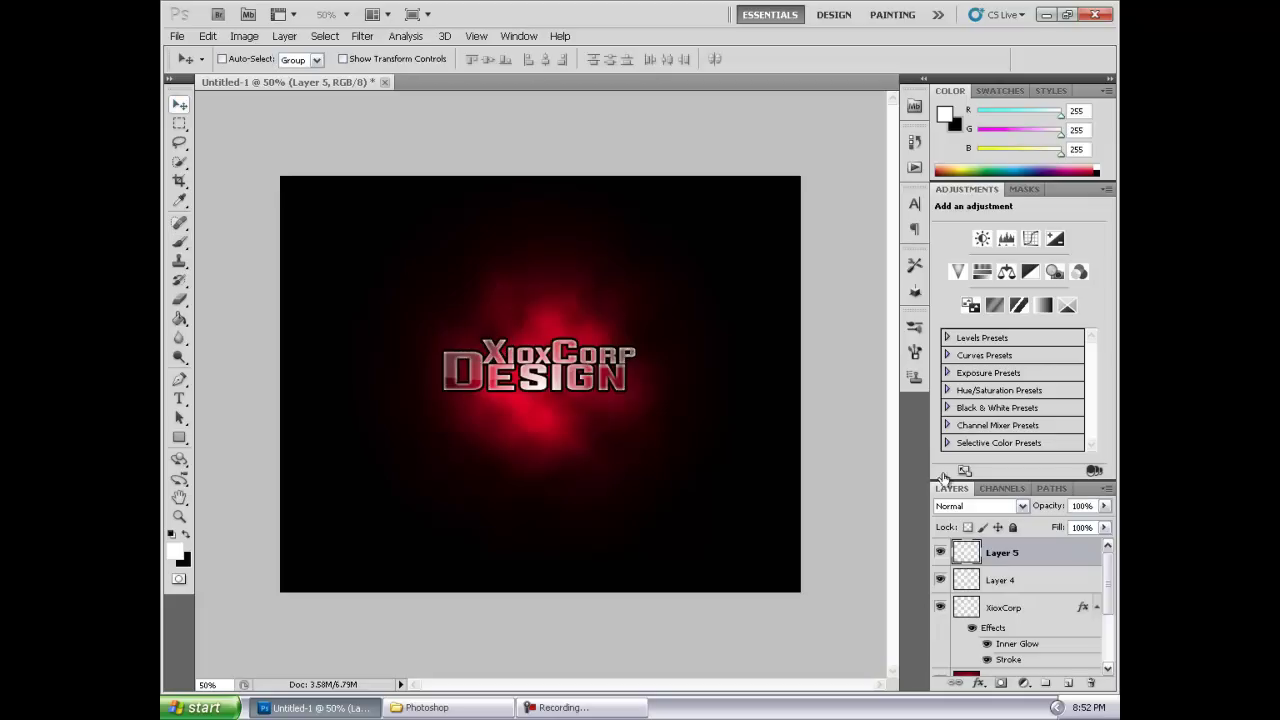
click(1048, 612)
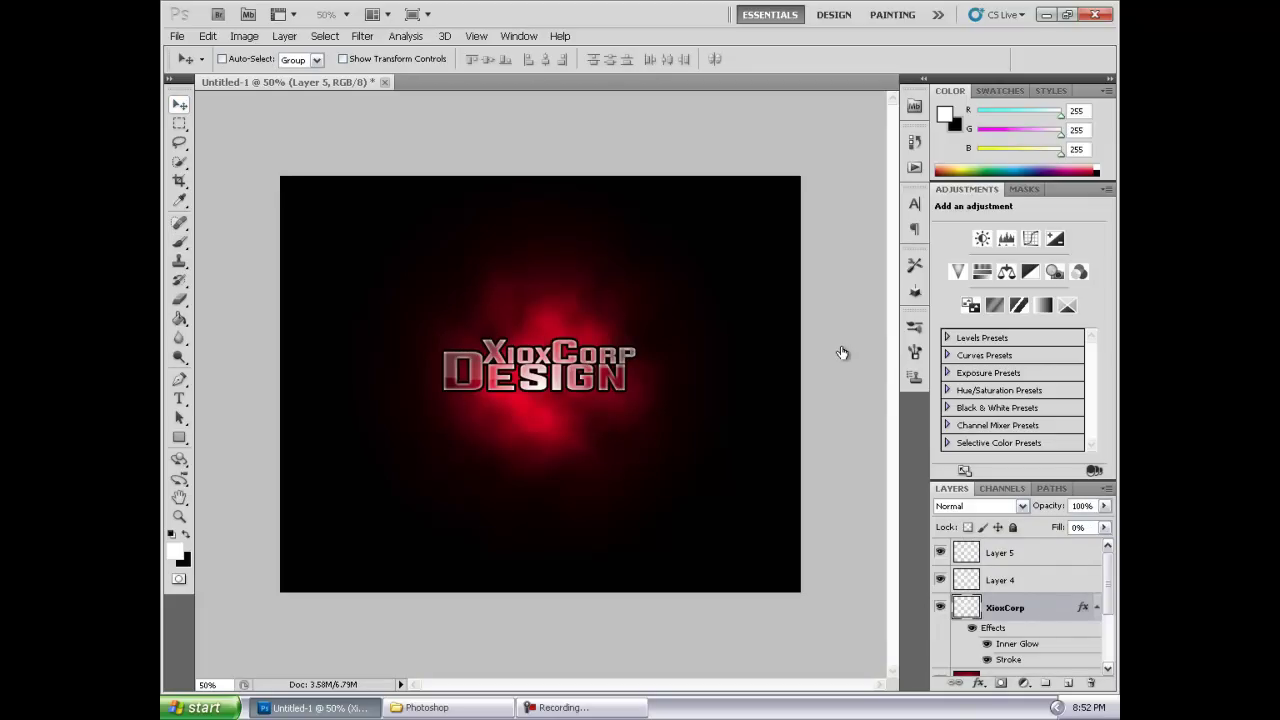
key(h)
double_click(1040, 612)
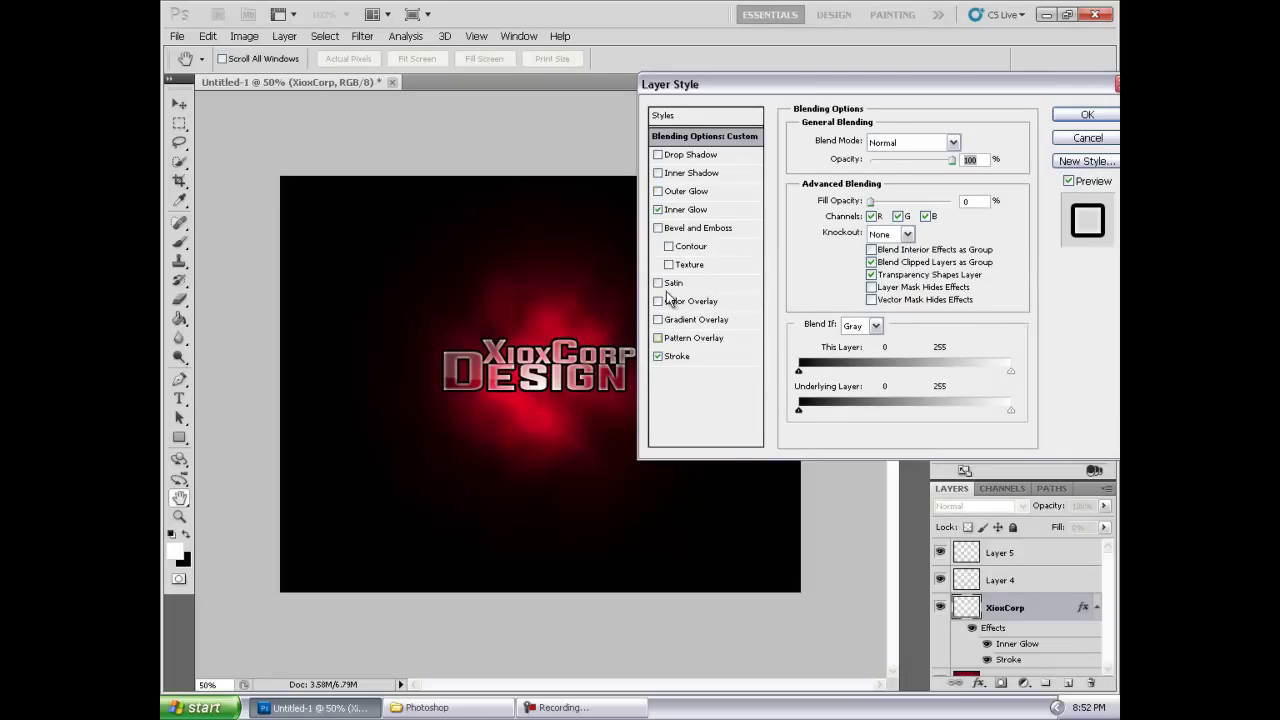
click(1086, 115)
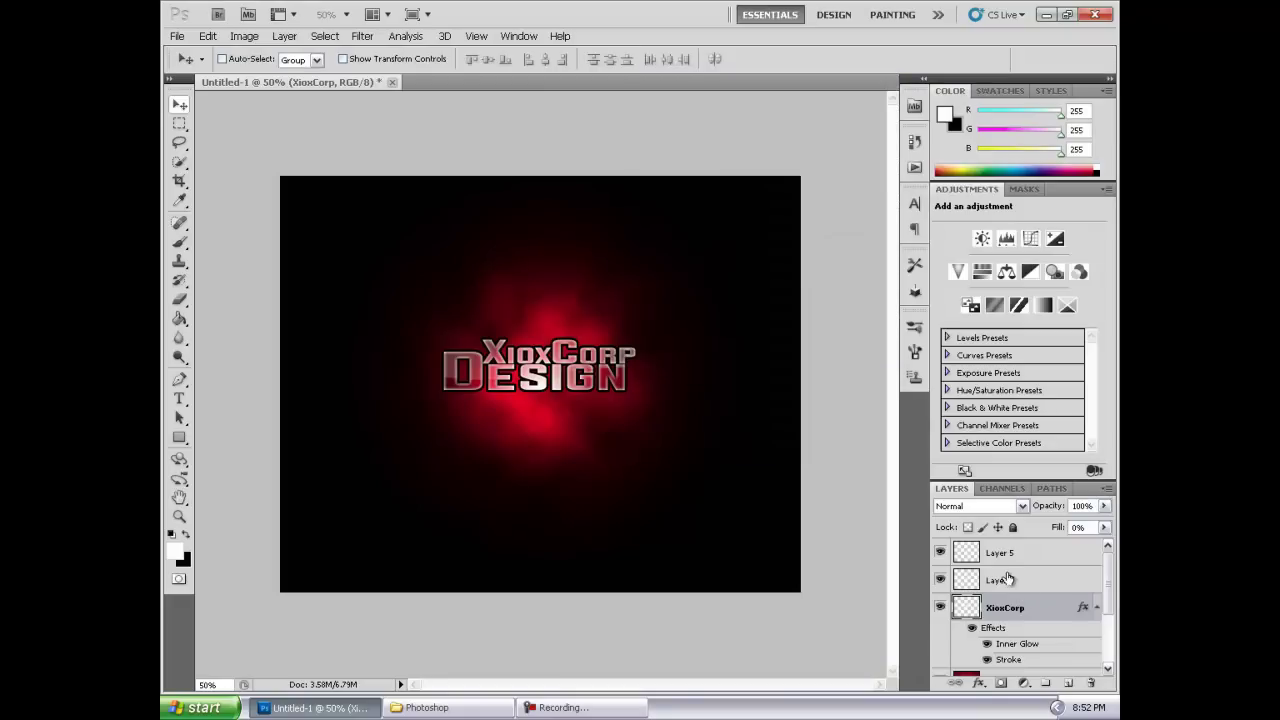
scroll(1040, 645, down, 1)
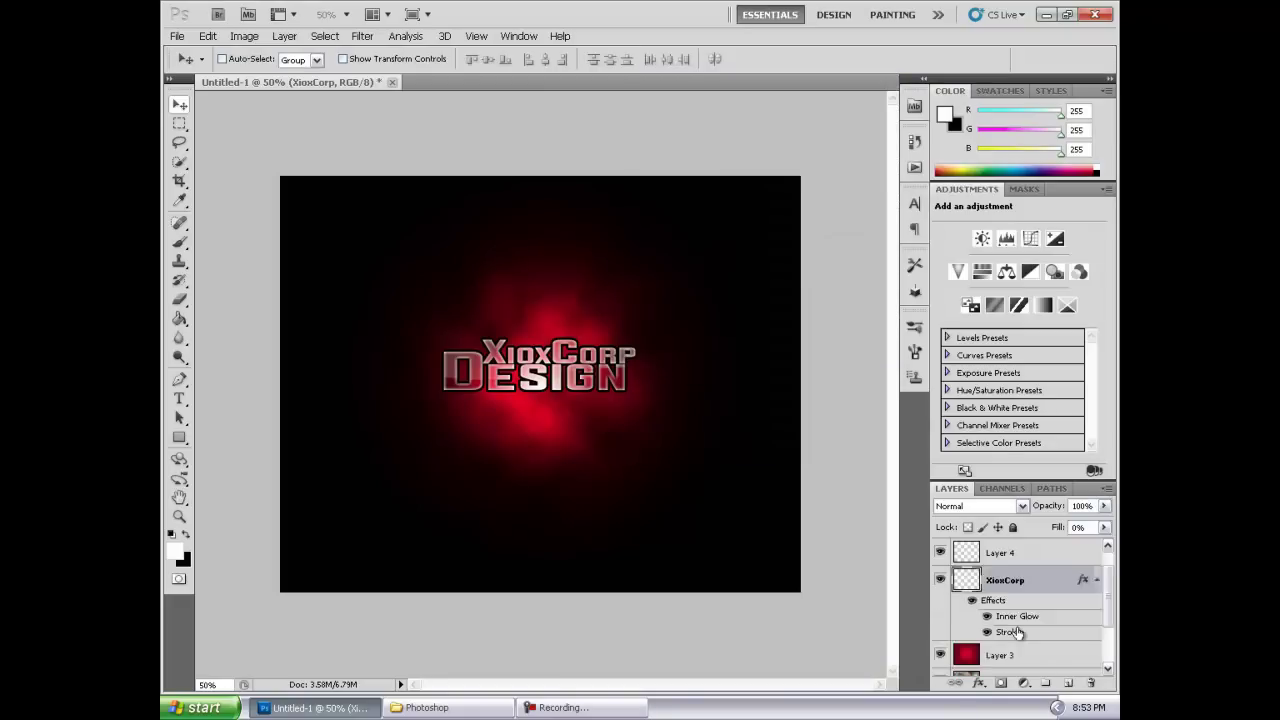
Step: On new Layer 6, paint a 60 px white dot above the X of XioxCorp
scroll(1010, 640, up, 1)
click(1022, 553)
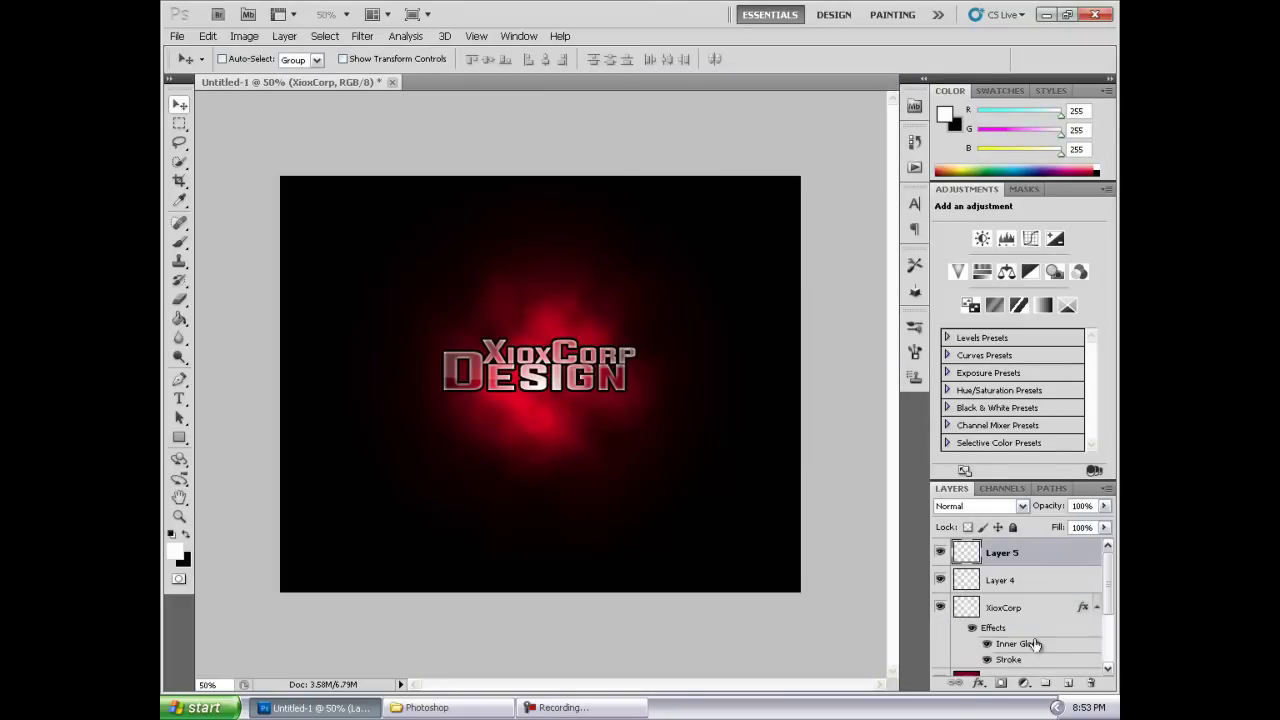
click(1067, 685)
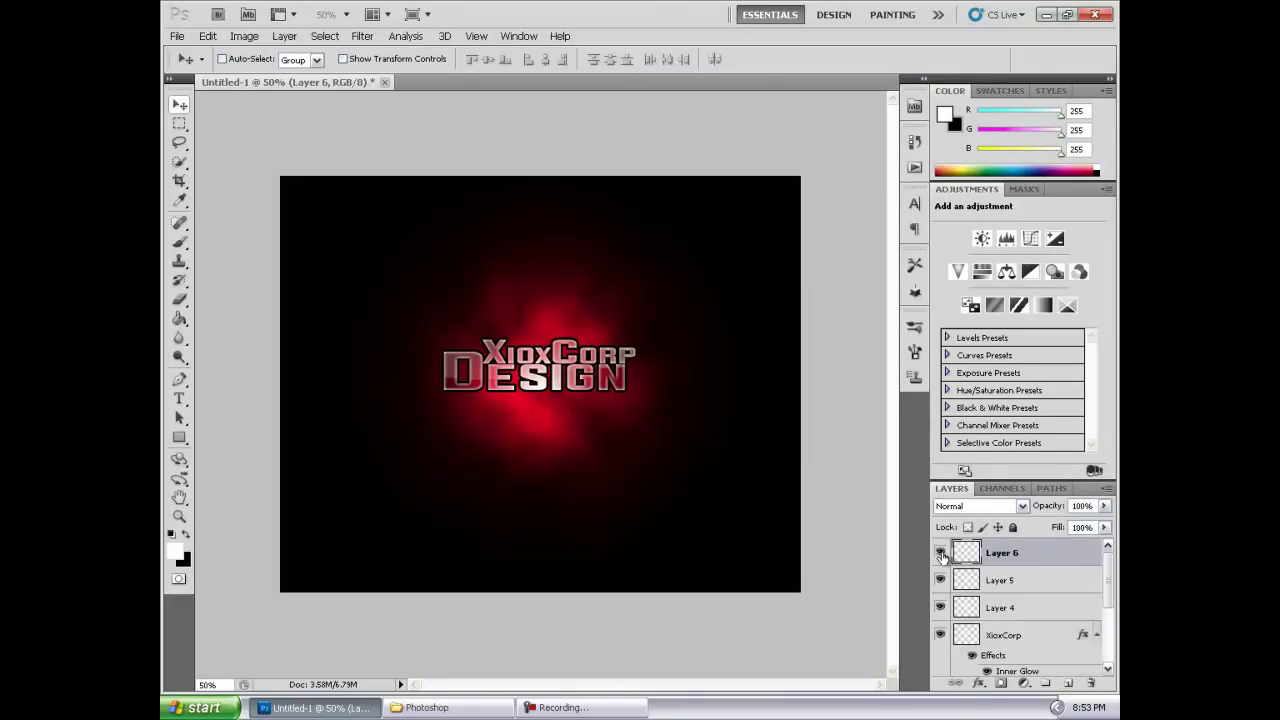
click(181, 244)
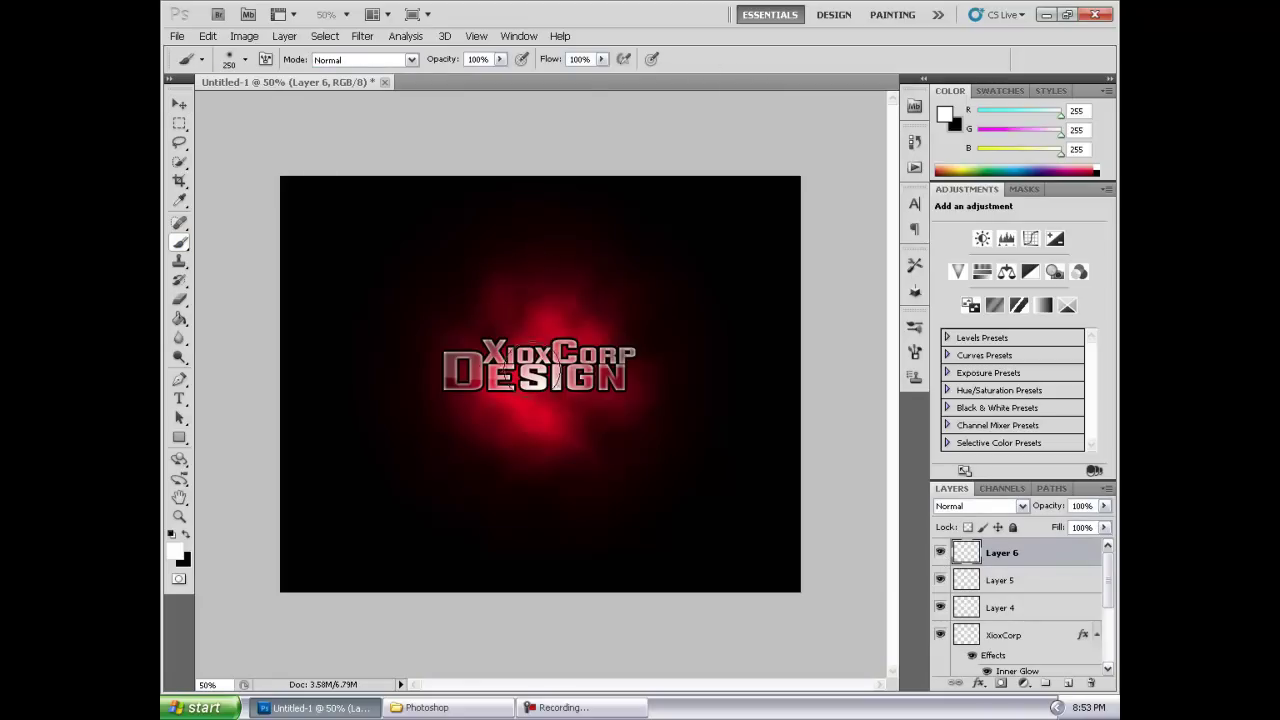
key(bracketright)
click(484, 339)
Step: On Layer 7, paint a white dab and stretch it into a flat horizontal light streak
key(ctrl+shift+alt+n)
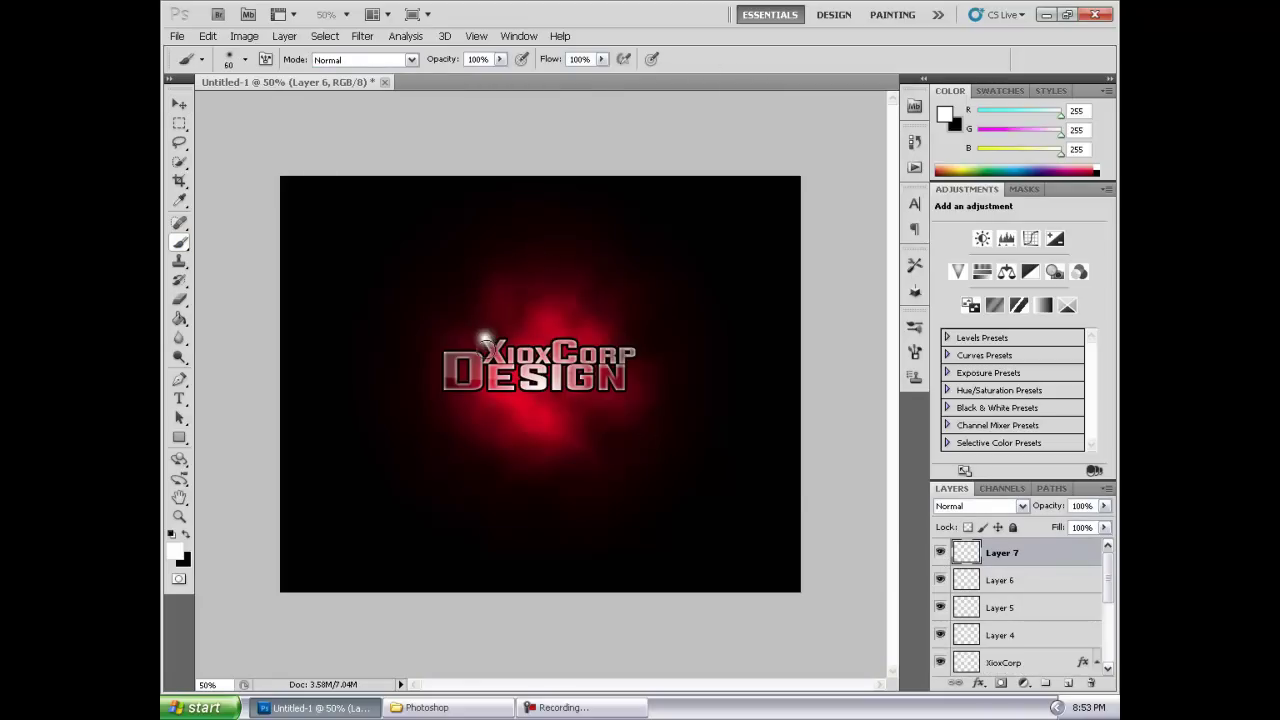
click(484, 340)
key(ctrl+t)
drag(506, 340, 590, 340)
drag(500, 312, 500, 330)
key(b)
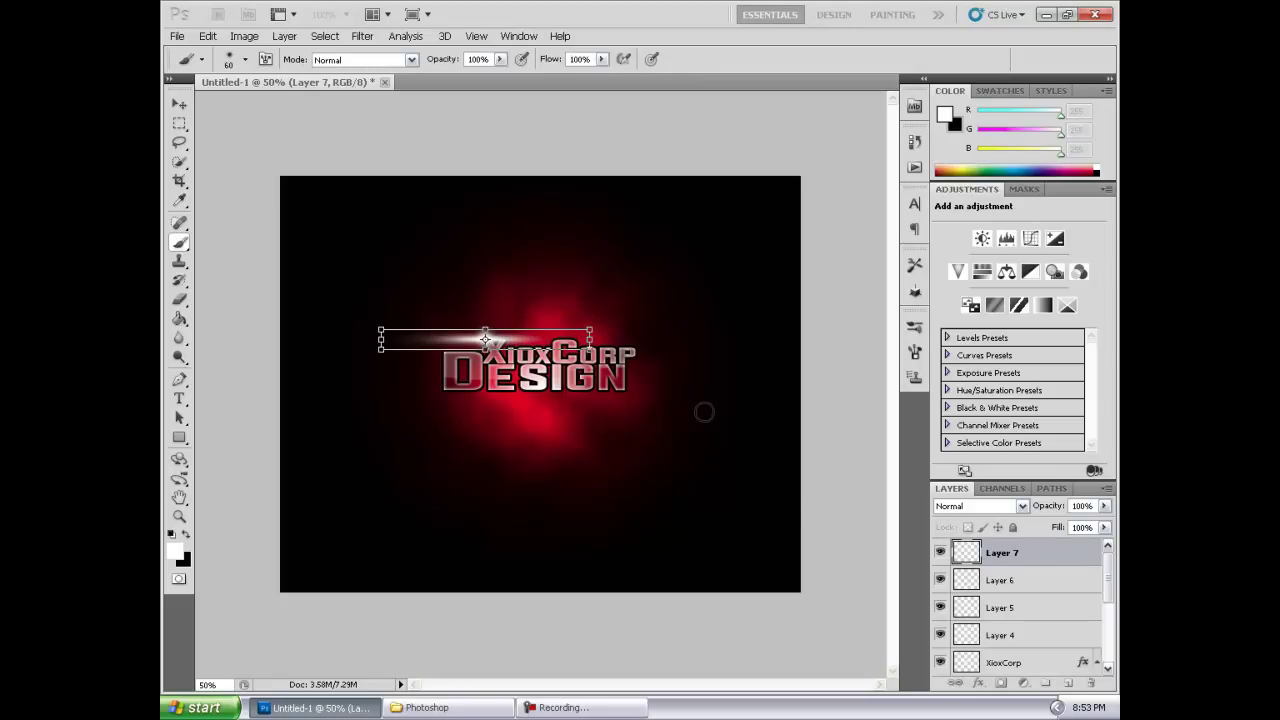
Step: Paint a 90 px soft white glow on new Layer 8 and set its opacity to 37%
click(1068, 683)
key(bracketright)
key(bracketright)
key(bracketright)
key(bracketright)
key(bracketright)
key(bracketright)
key(bracketright)
click(485, 335)
click(1104, 505)
drag(1093, 530, 1061, 530)
click(1038, 588)
Step: Dim the Layer 7 light streak to 42% opacity
click(1049, 588)
click(1104, 505)
drag(1088, 528, 1076, 528)
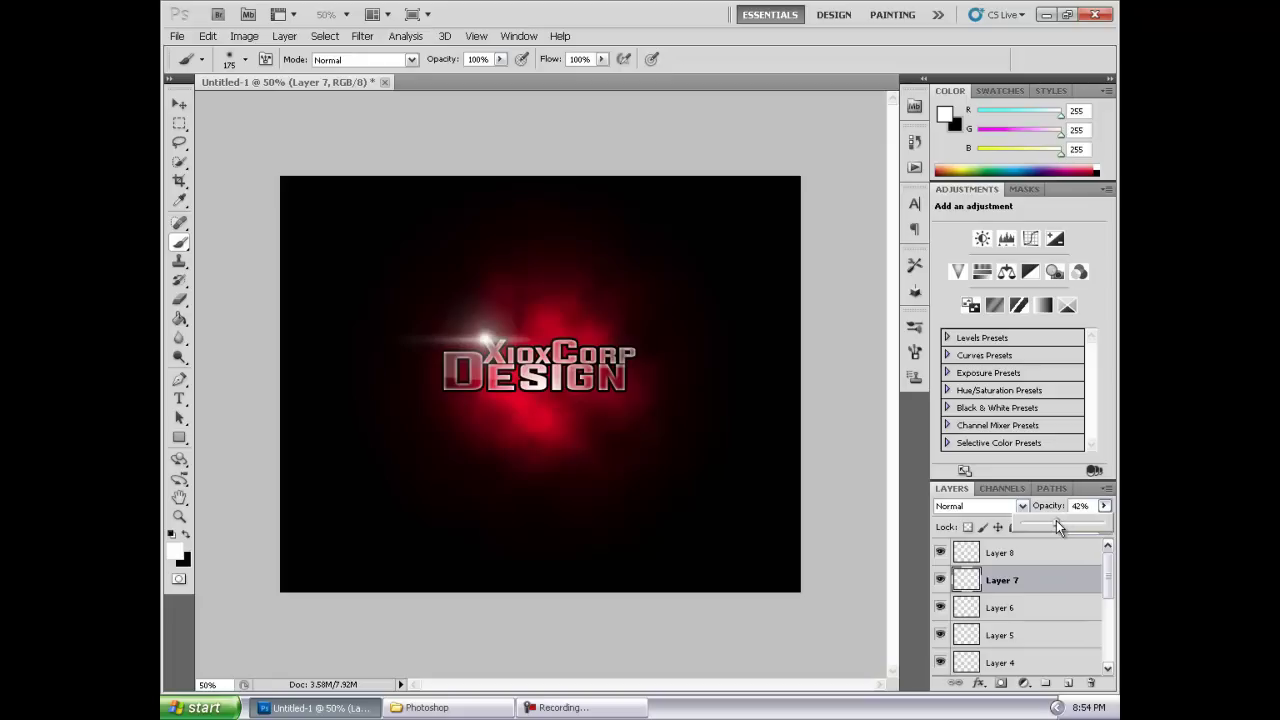
click(1050, 614)
Step: Select Layers 6–8 and place a copy of the sparkle flare at DESIGN's end
click(1049, 618)
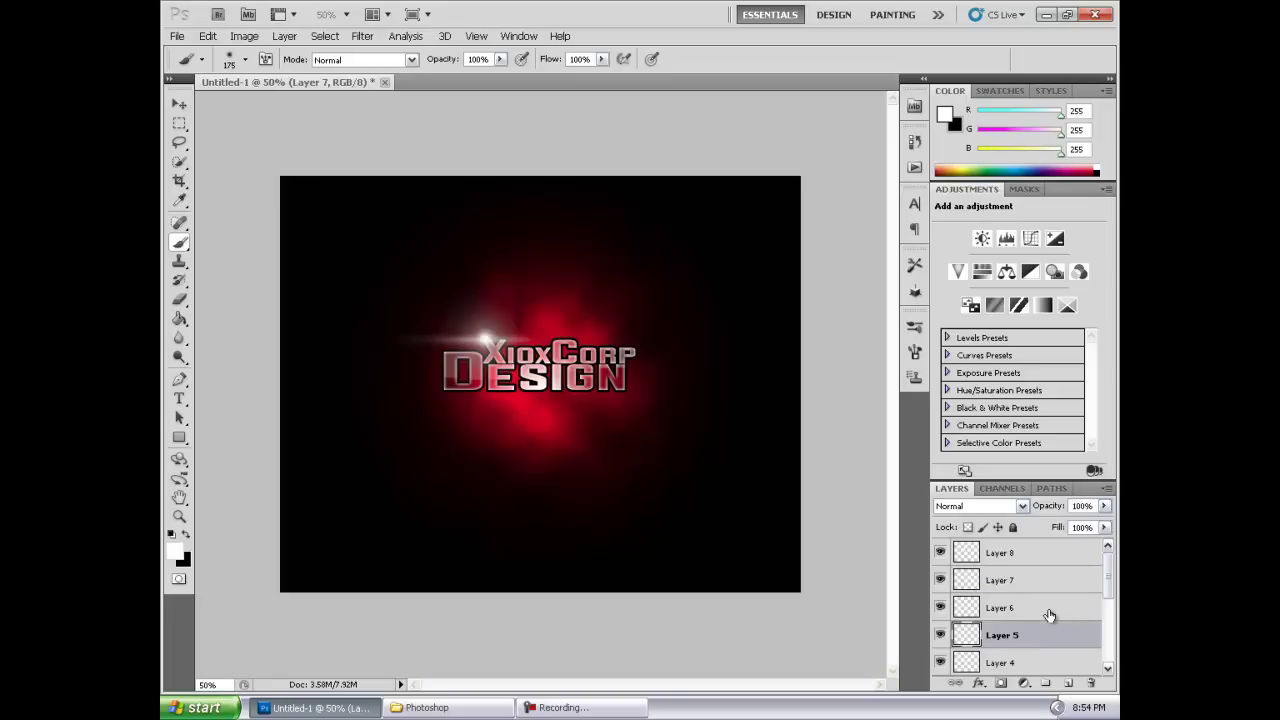
click(1048, 614)
click(1048, 553)
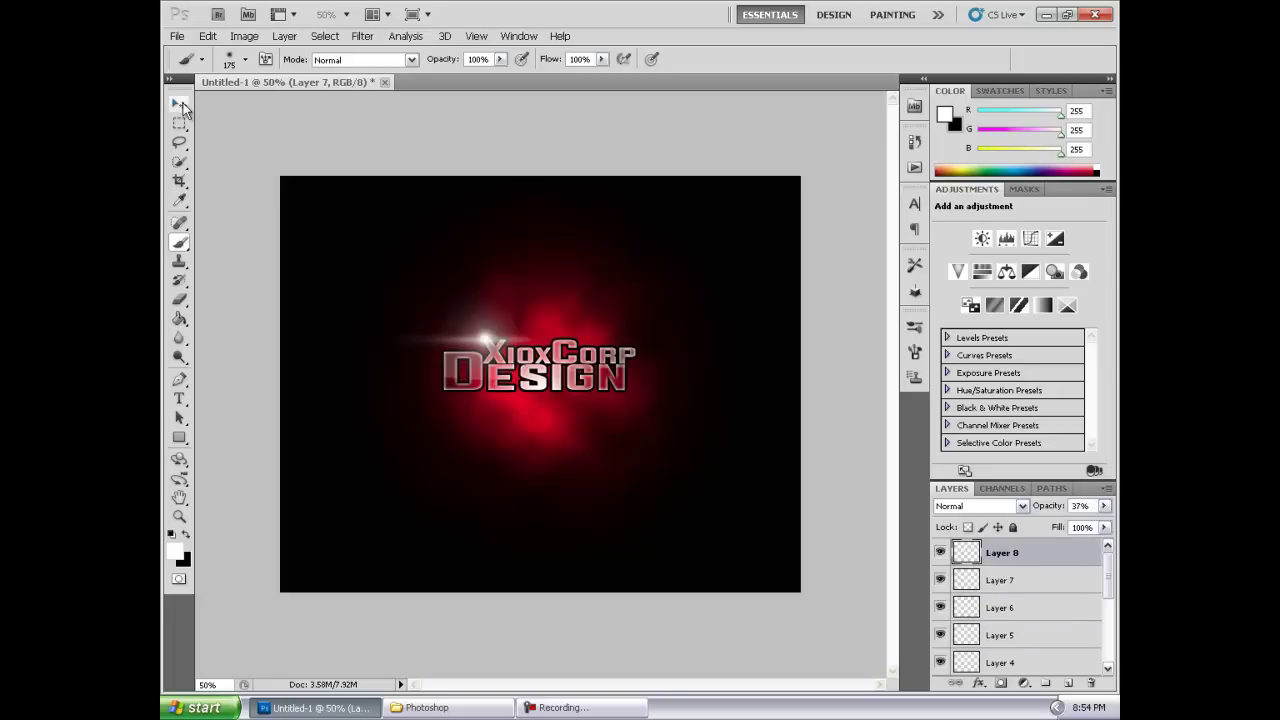
key(v)
shift+click(1055, 612)
drag(490, 345, 620, 397)
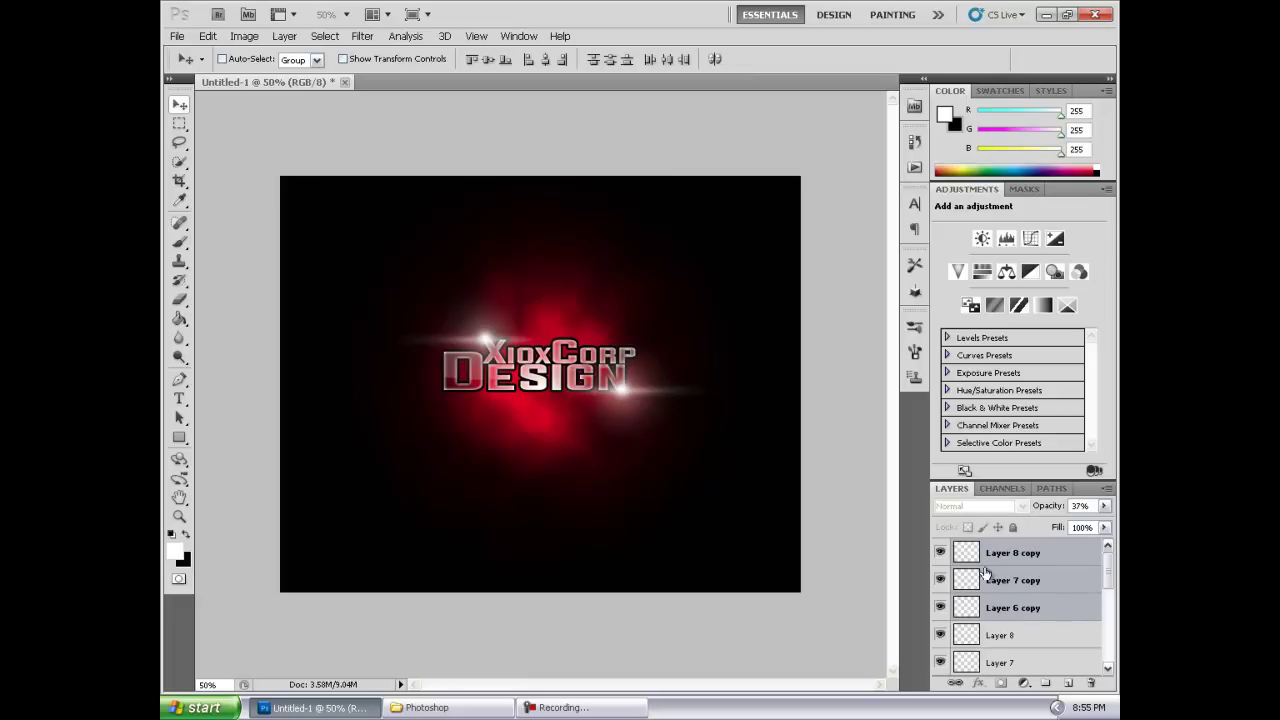
drag(1115, 585, 1108, 650)
Step: Add a new layer above Layer 1 and set the brush size to 4
click(1060, 644)
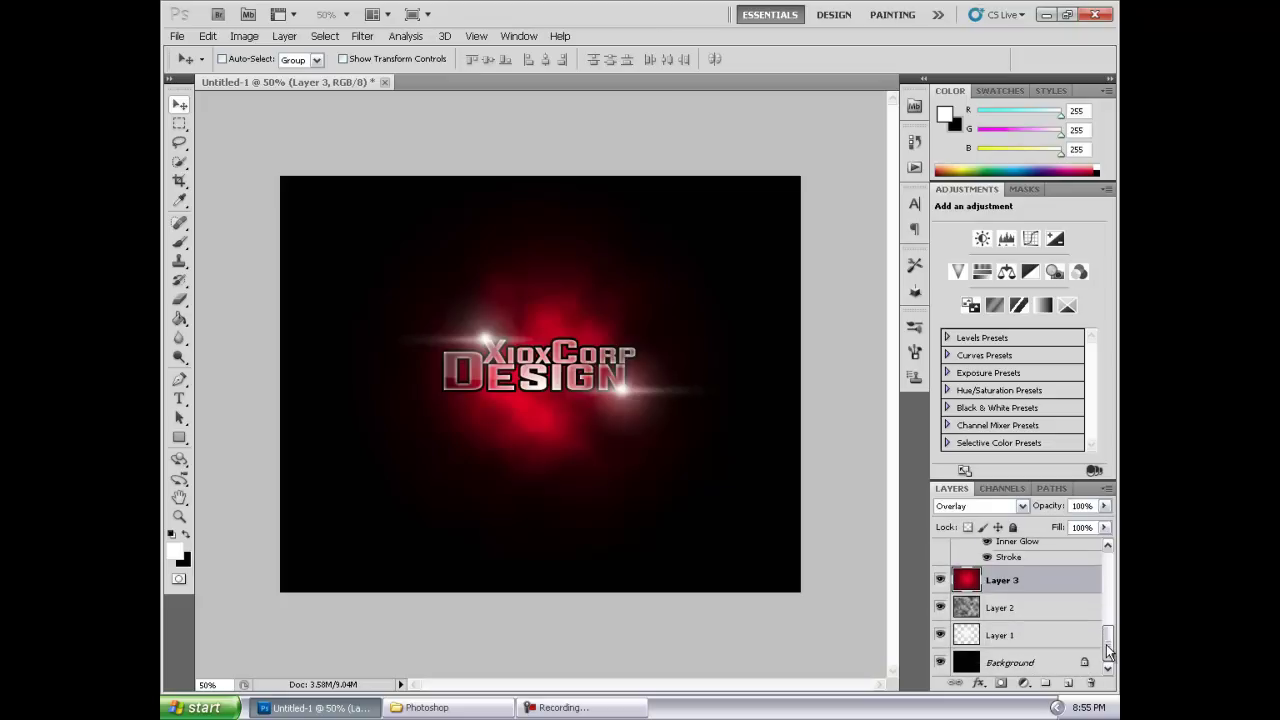
click(1068, 642)
click(1068, 683)
click(179, 242)
click(244, 60)
text(4)
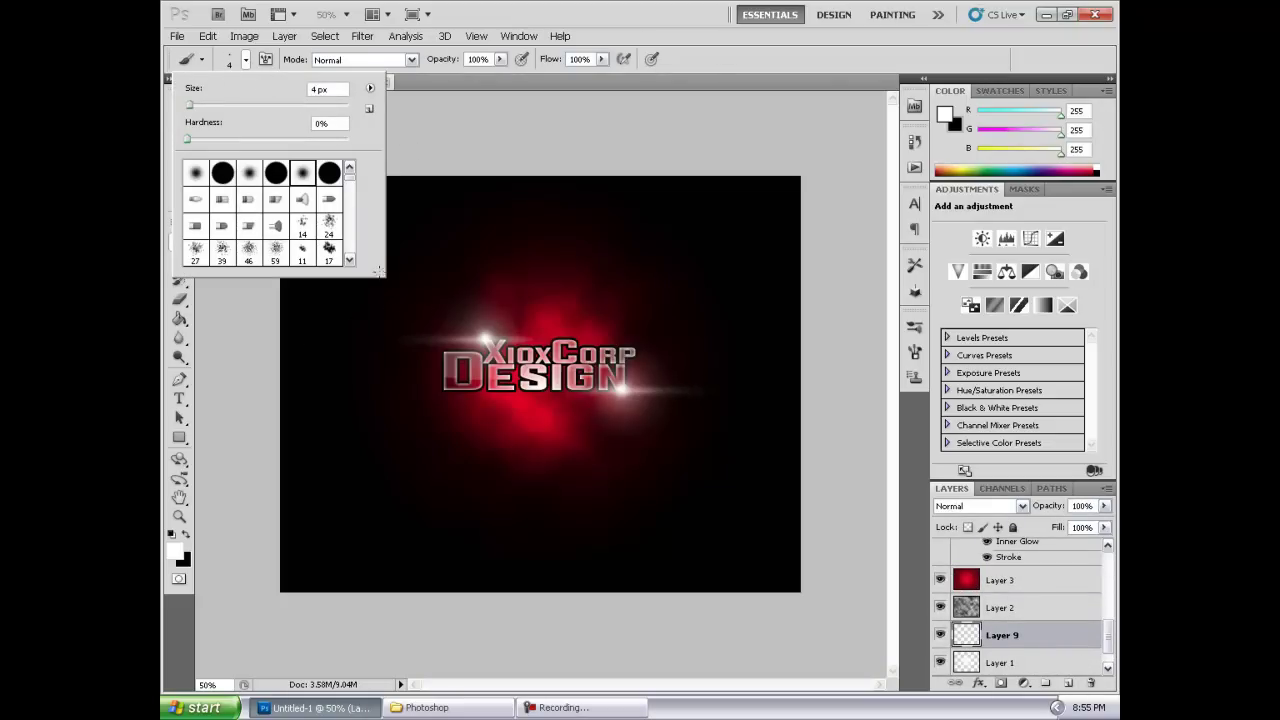
key(Return)
Step: Draw a wavy pen path across the logo, stroke it with the white brush, then delete the path
key(p)
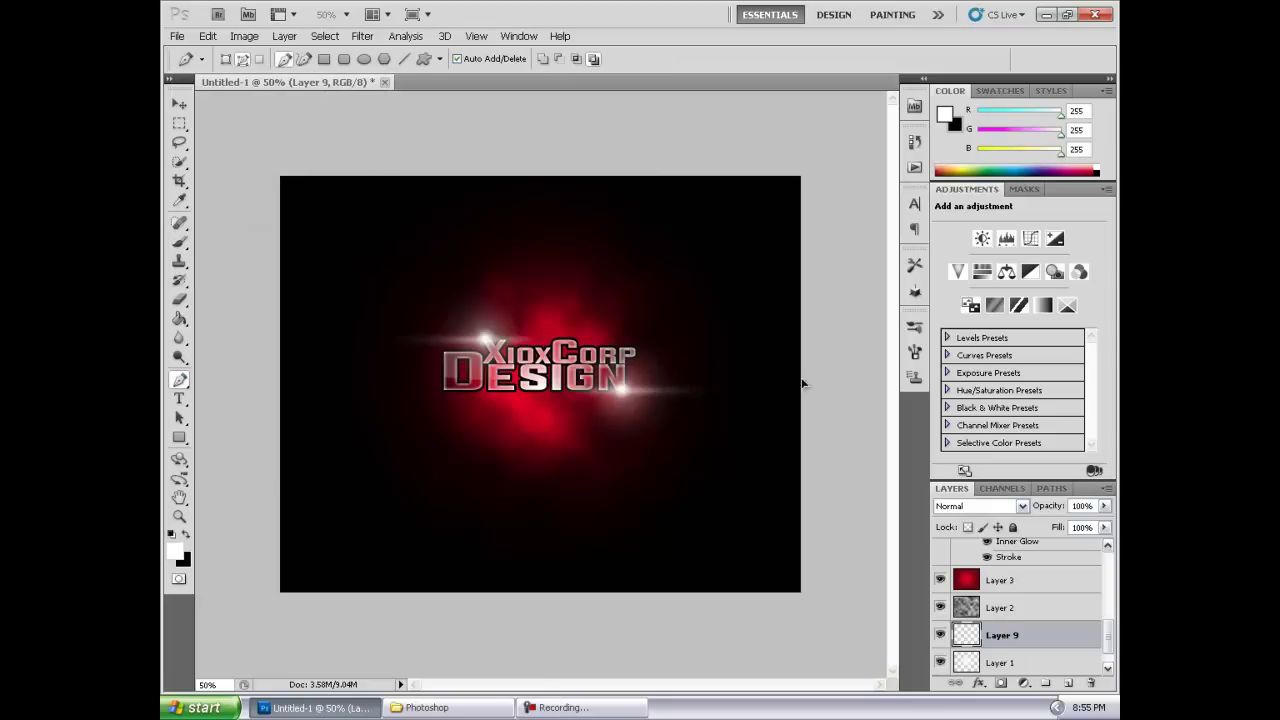
drag(725, 370, 699, 389)
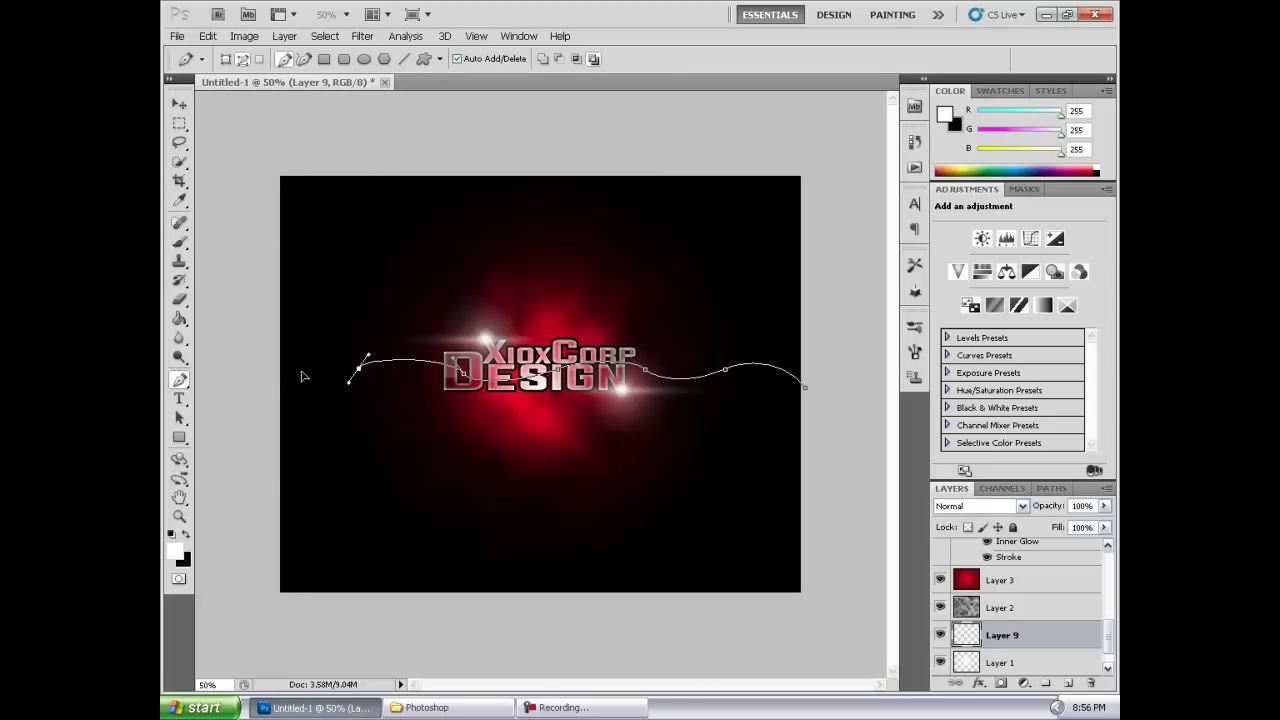
right_click(520, 380)
click(564, 497)
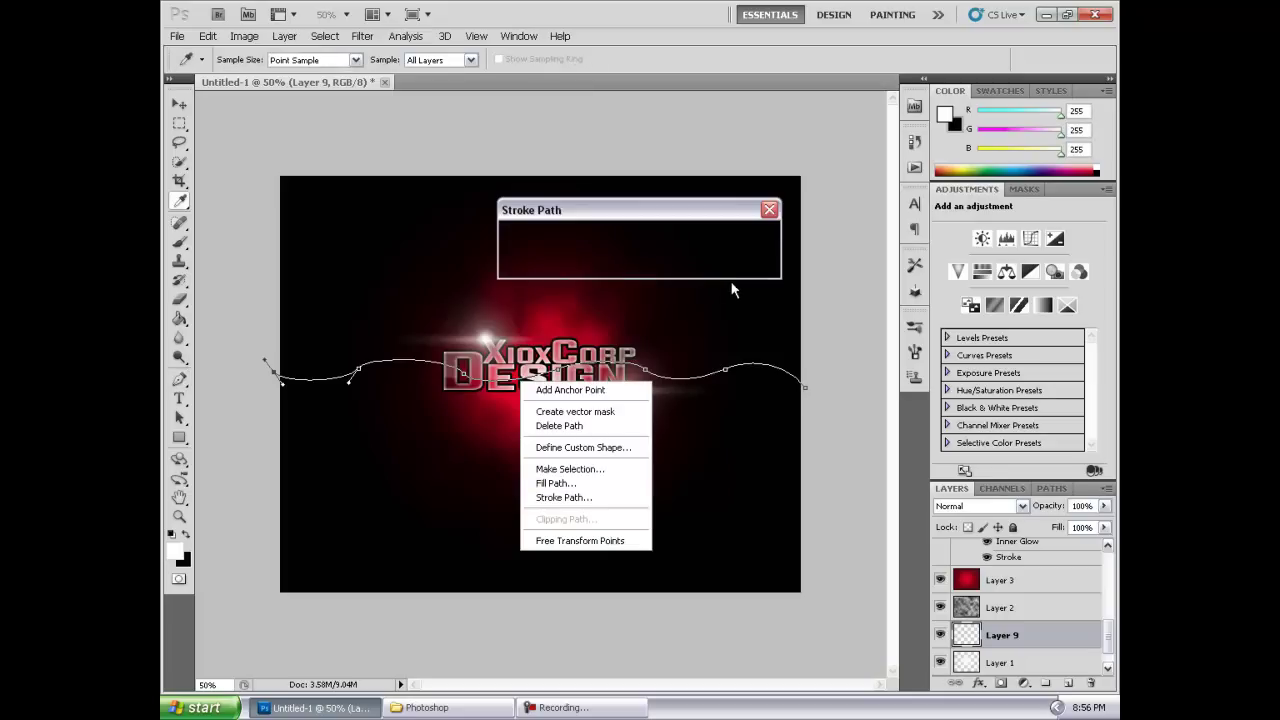
click(690, 240)
click(600, 276)
click(740, 238)
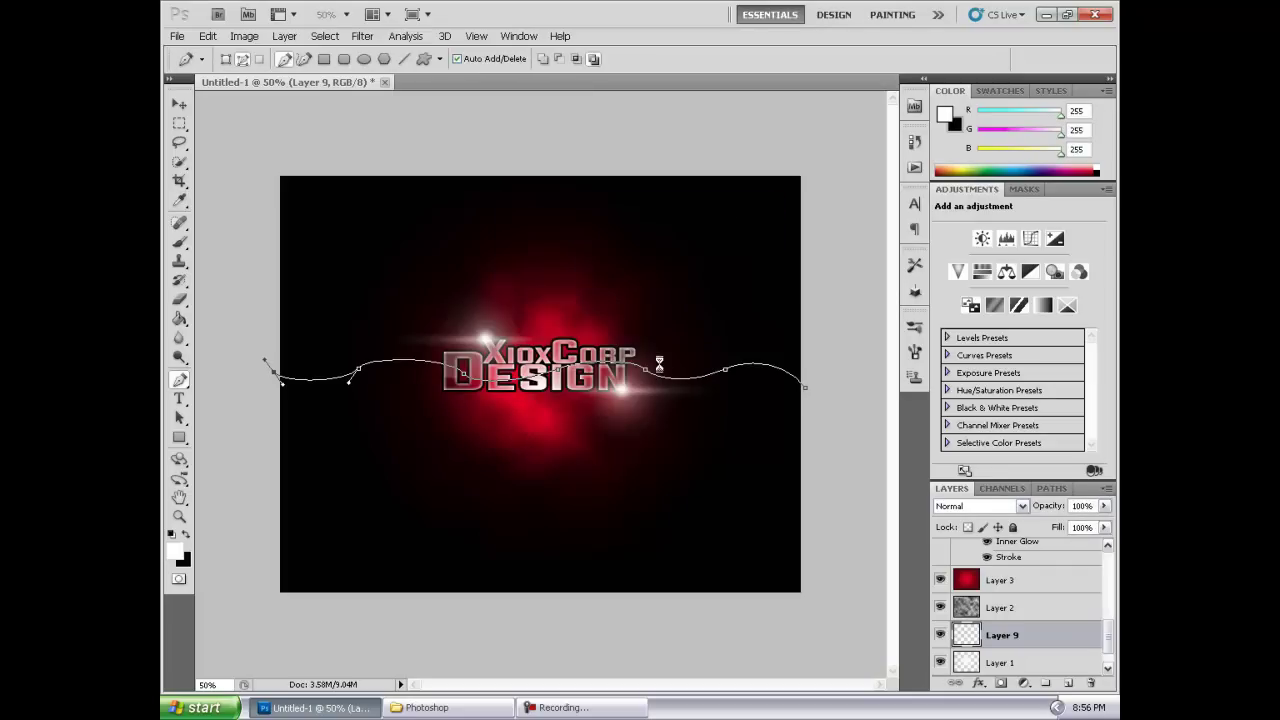
right_click(668, 385)
click(718, 420)
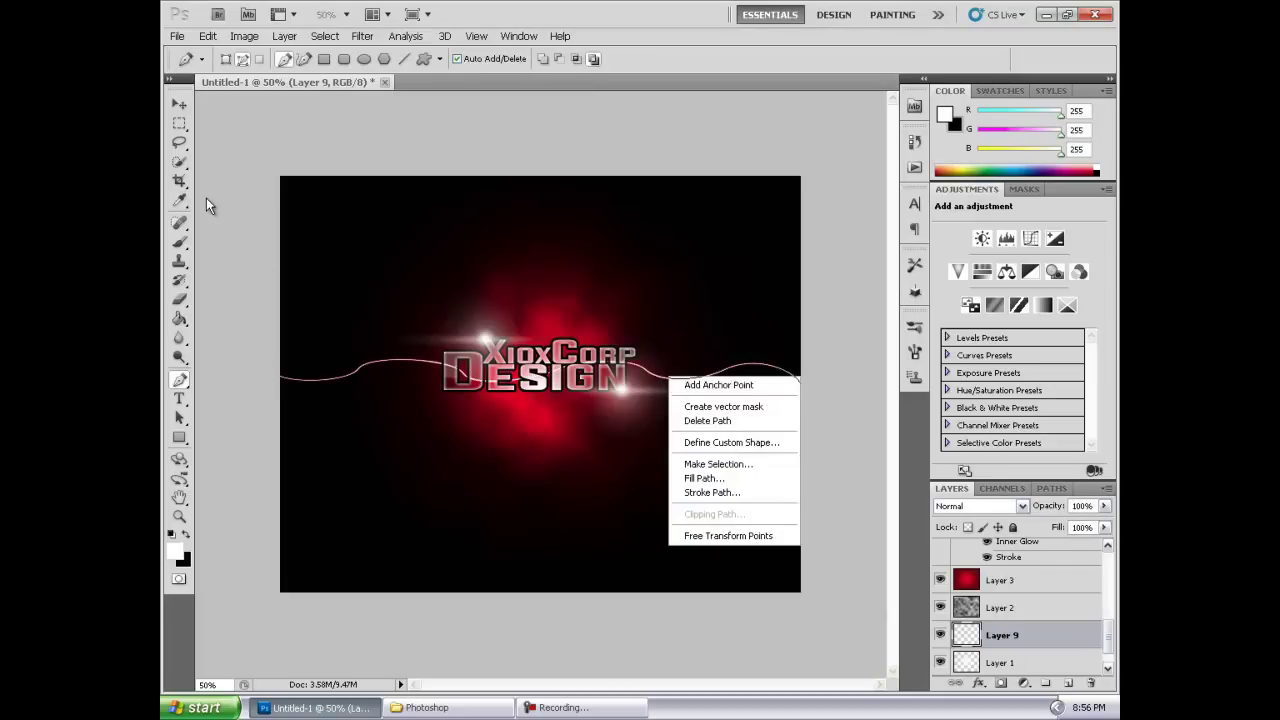
key(v)
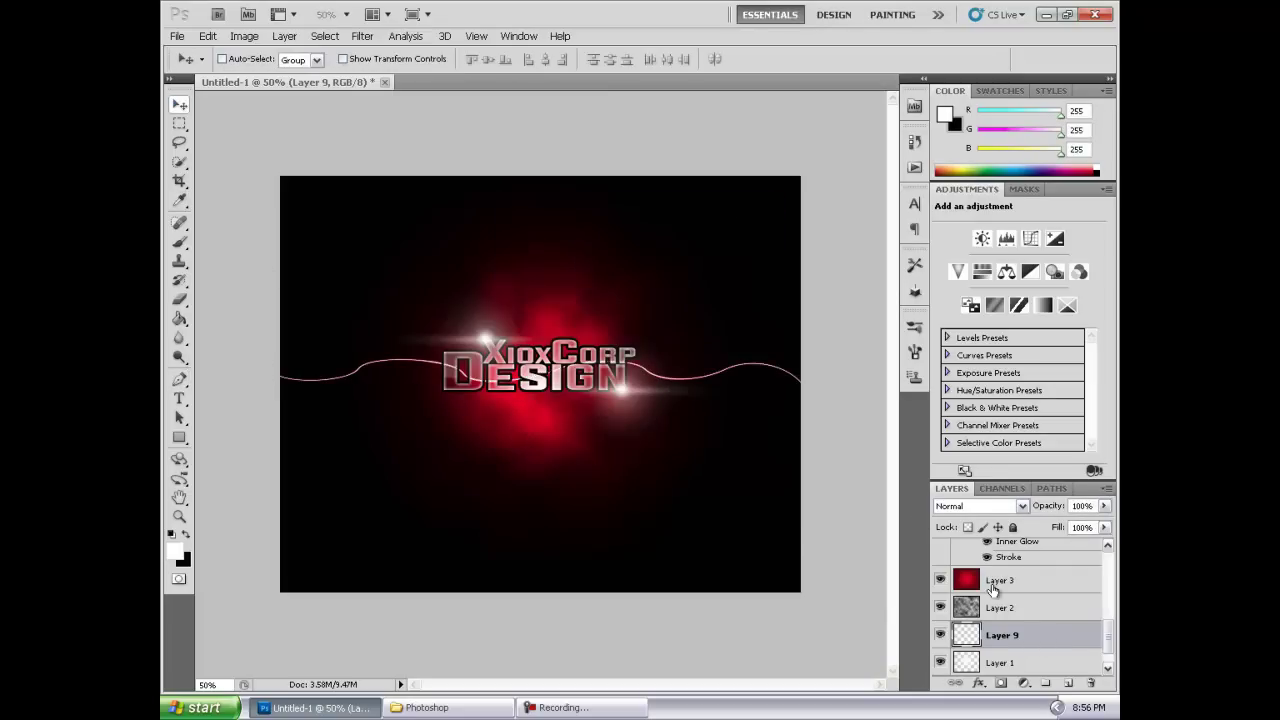
Step: Turn on a white Outer Glow in Layer 9's layer style
double_click(1059, 635)
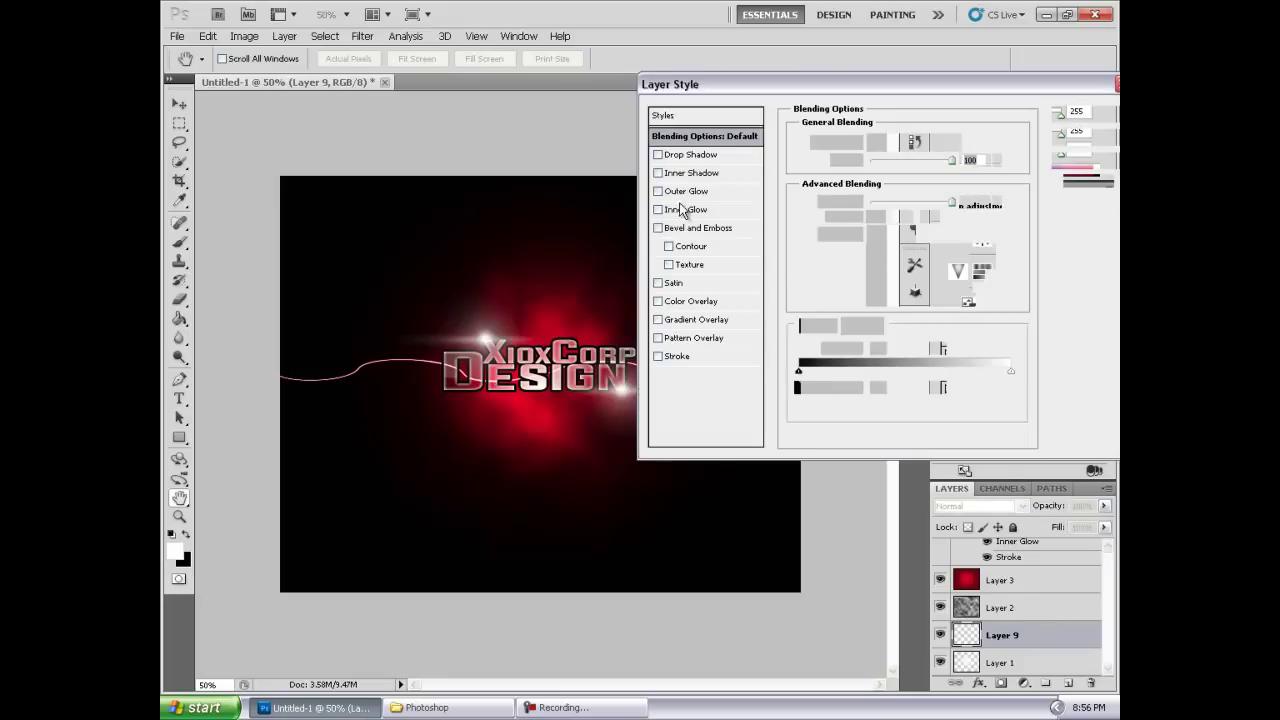
click(678, 192)
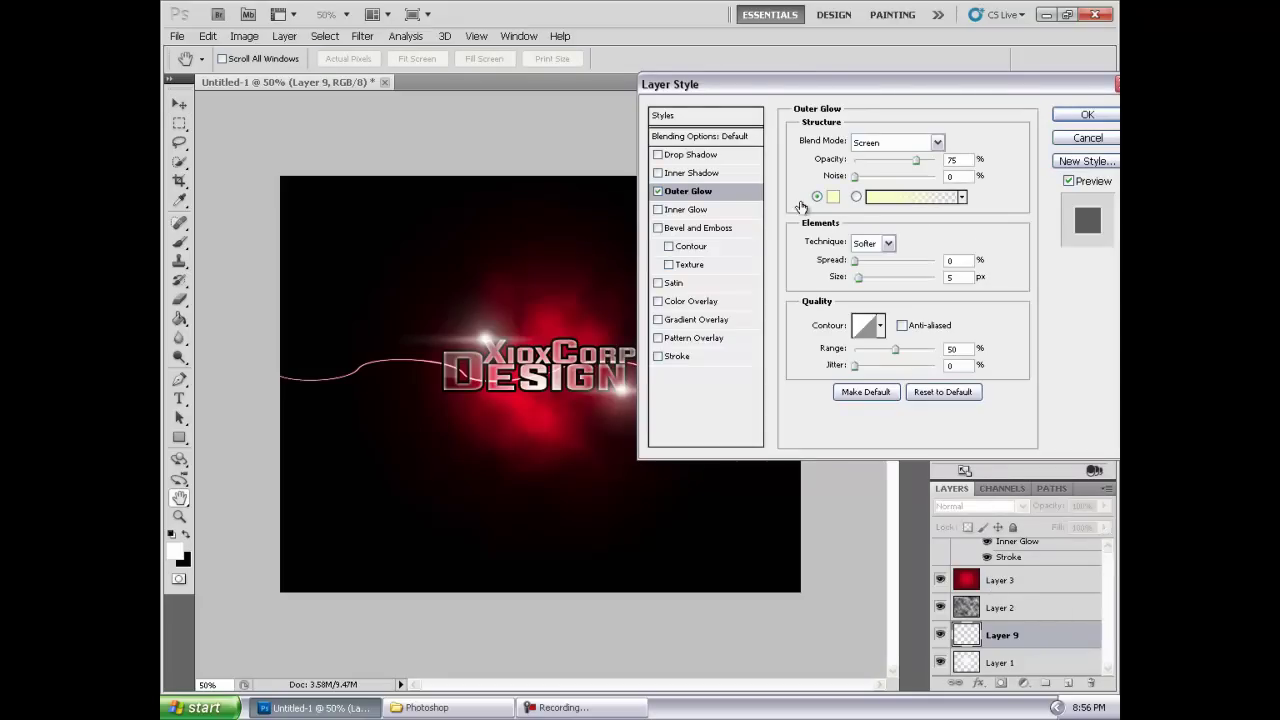
click(833, 196)
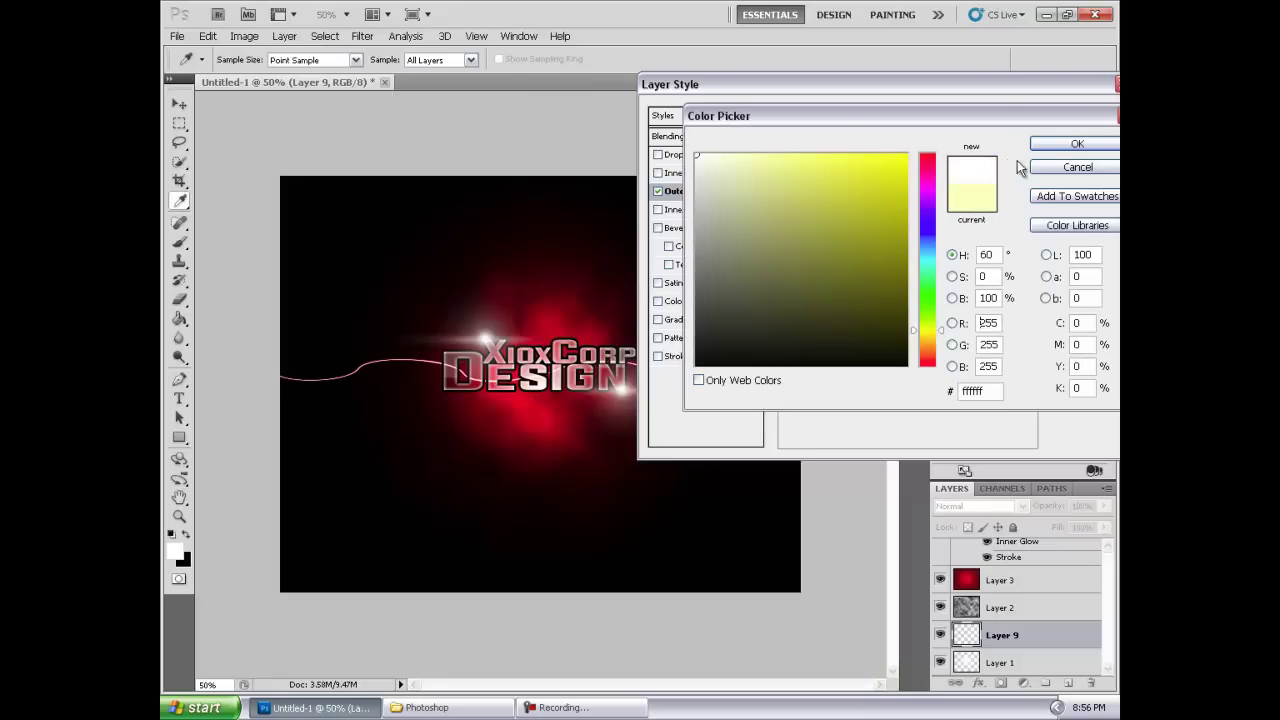
Step: Set the glow size to 27 px and range to 30, apply it, and lower the fill
click(916, 351)
drag(862, 276, 876, 276)
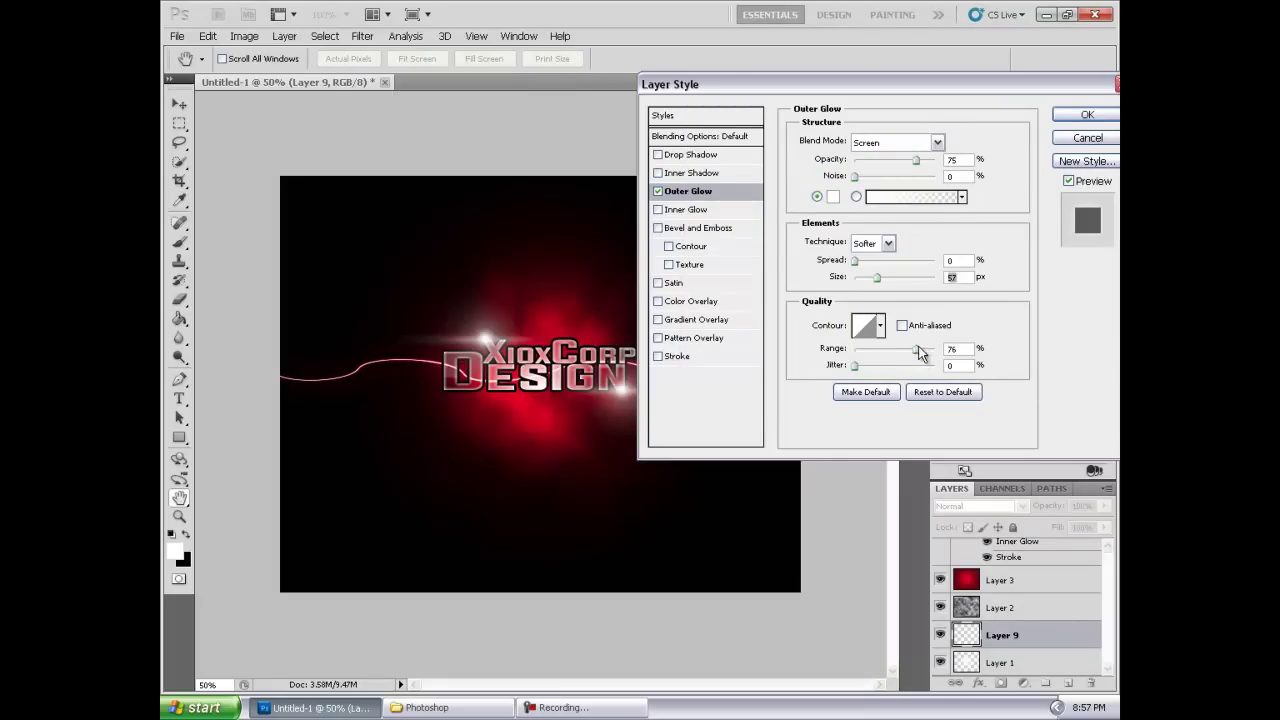
drag(874, 350, 871, 350)
click(867, 280)
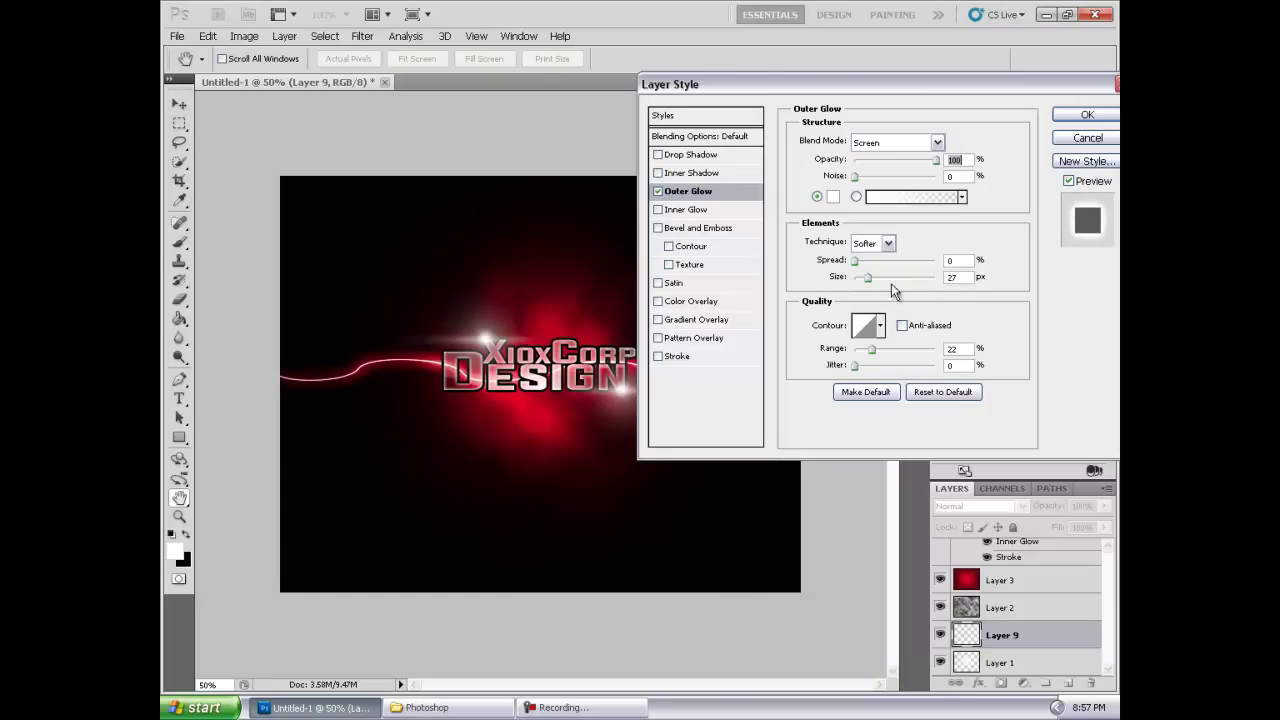
drag(882, 351, 878, 351)
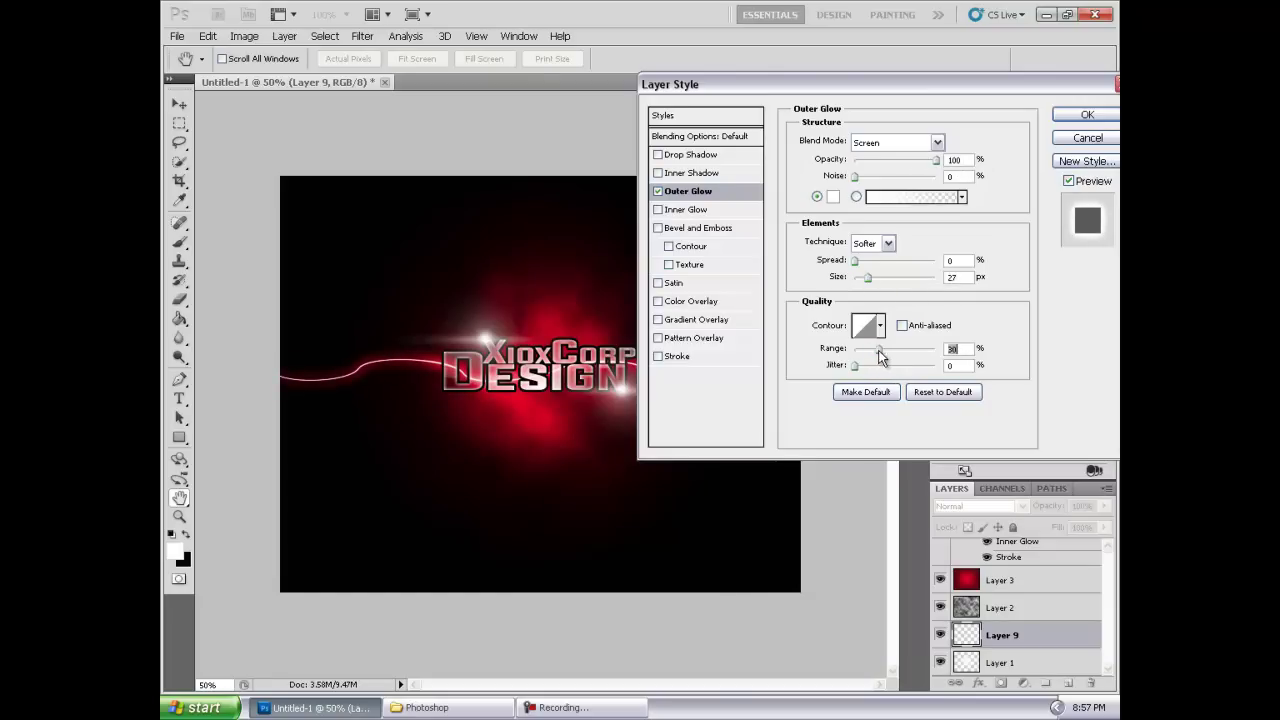
click(1087, 116)
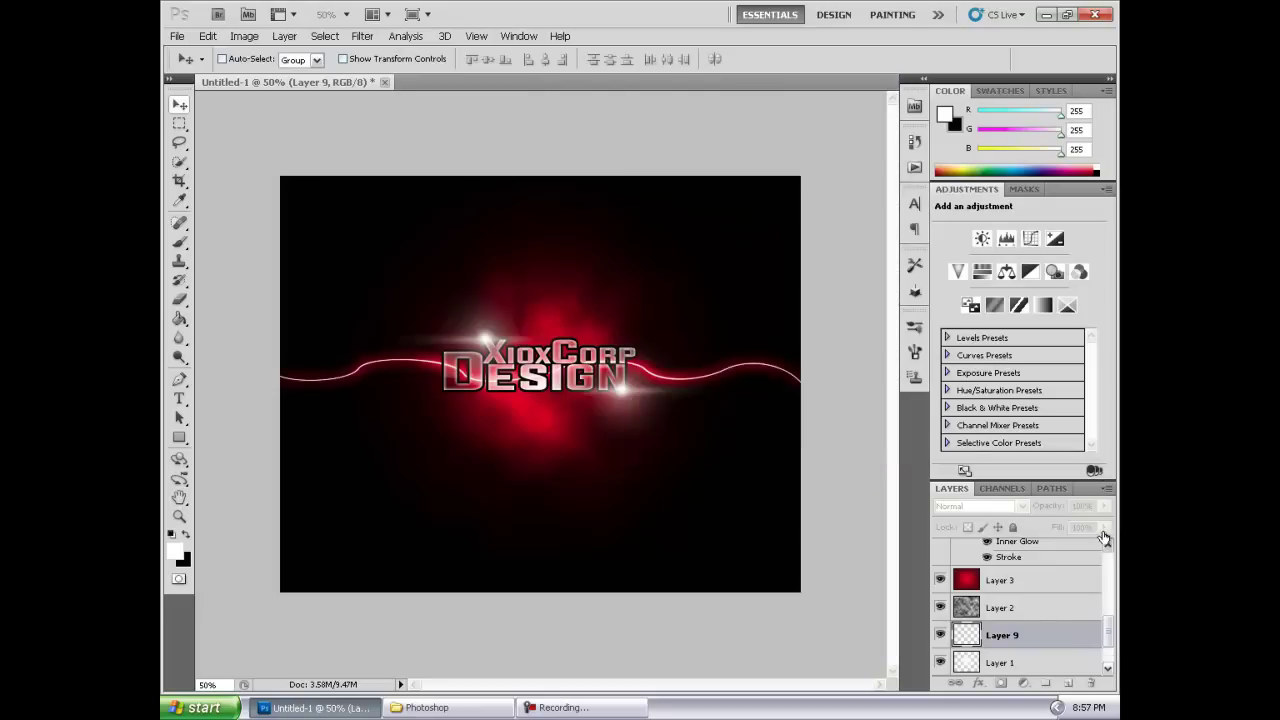
drag(1092, 545, 1058, 545)
Step: Leave Layer 9's fill at 44% and paint a huge soft white dab centred on a new layer
click(1038, 632)
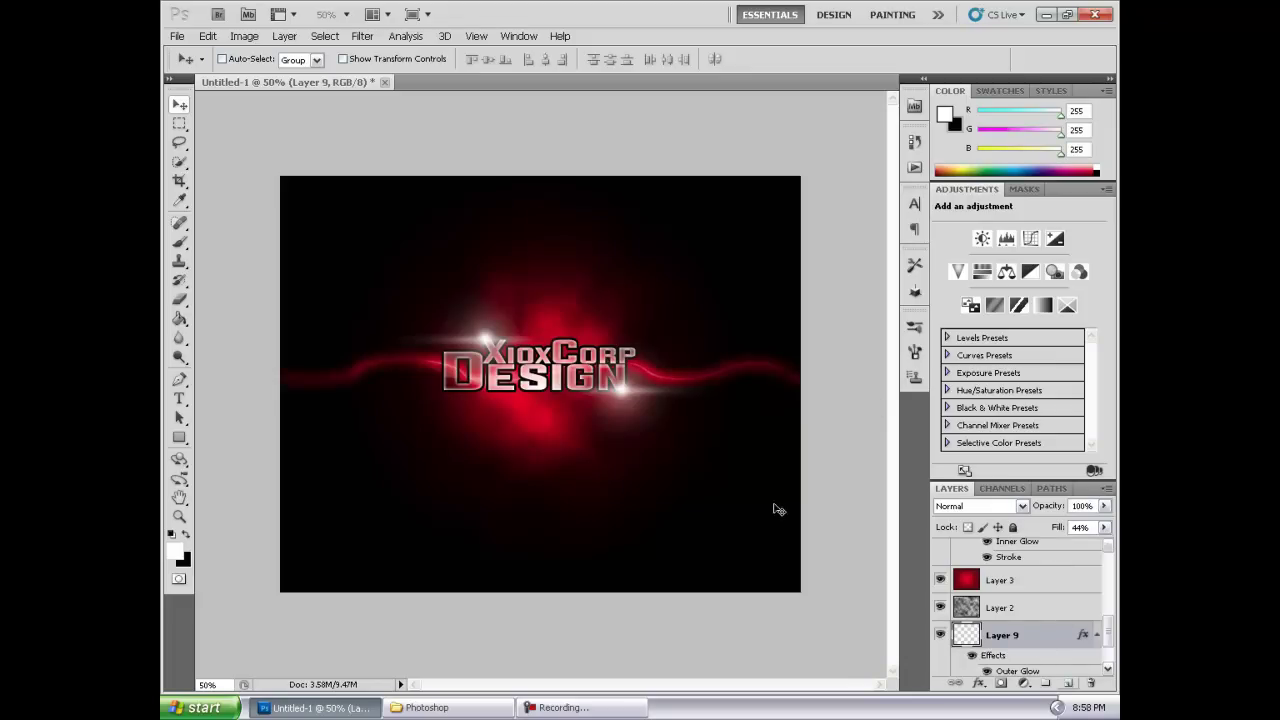
click(1069, 686)
click(185, 243)
key(bracketright)
key(bracketright)
key(bracketright)
key(bracketright)
key(bracketright)
key(bracketright)
key(bracketright)
key(bracketright)
key(bracketright)
key(bracketright)
key(bracketright)
key(bracketright)
key(bracketright)
key(bracketright)
key(bracketright)
key(bracketright)
key(bracketright)
key(bracketright)
key(bracketright)
key(bracketright)
key(bracketleft)
key(bracketleft)
key(bracketleft)
key(bracketleft)
click(544, 381)
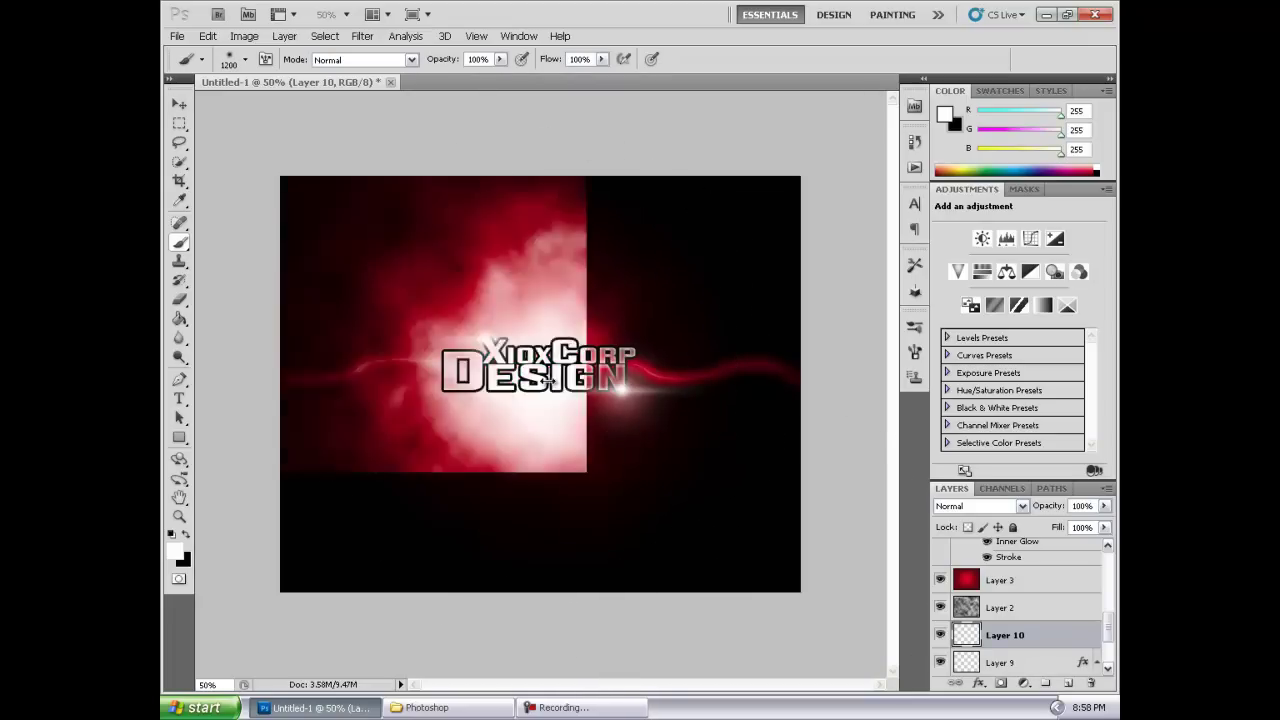
Step: Fade the white glow layer to 7% opacity, then select Layer 3
click(1104, 506)
drag(1100, 522, 1028, 527)
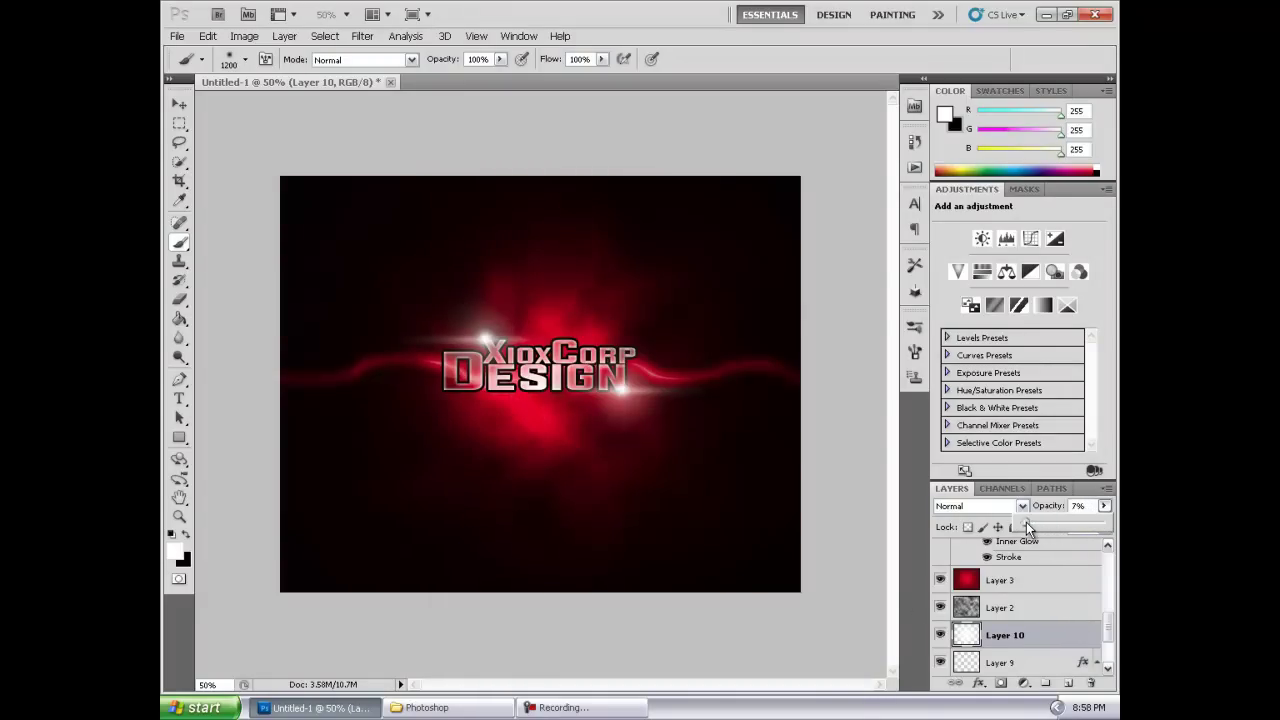
click(1058, 594)
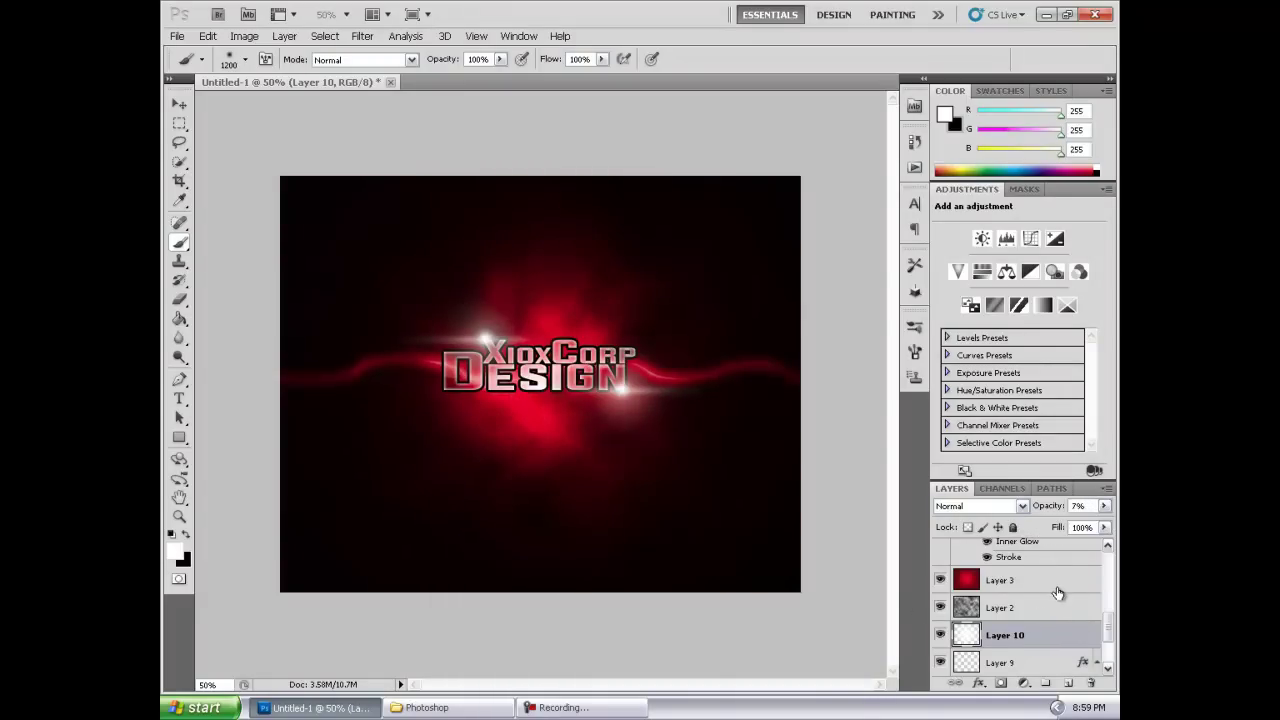
scroll(1058, 594, up, 2)
click(1048, 636)
Step: On a new layer above Layer 3, paint soft black behind DESIGN with a 200 px brush
click(1068, 683)
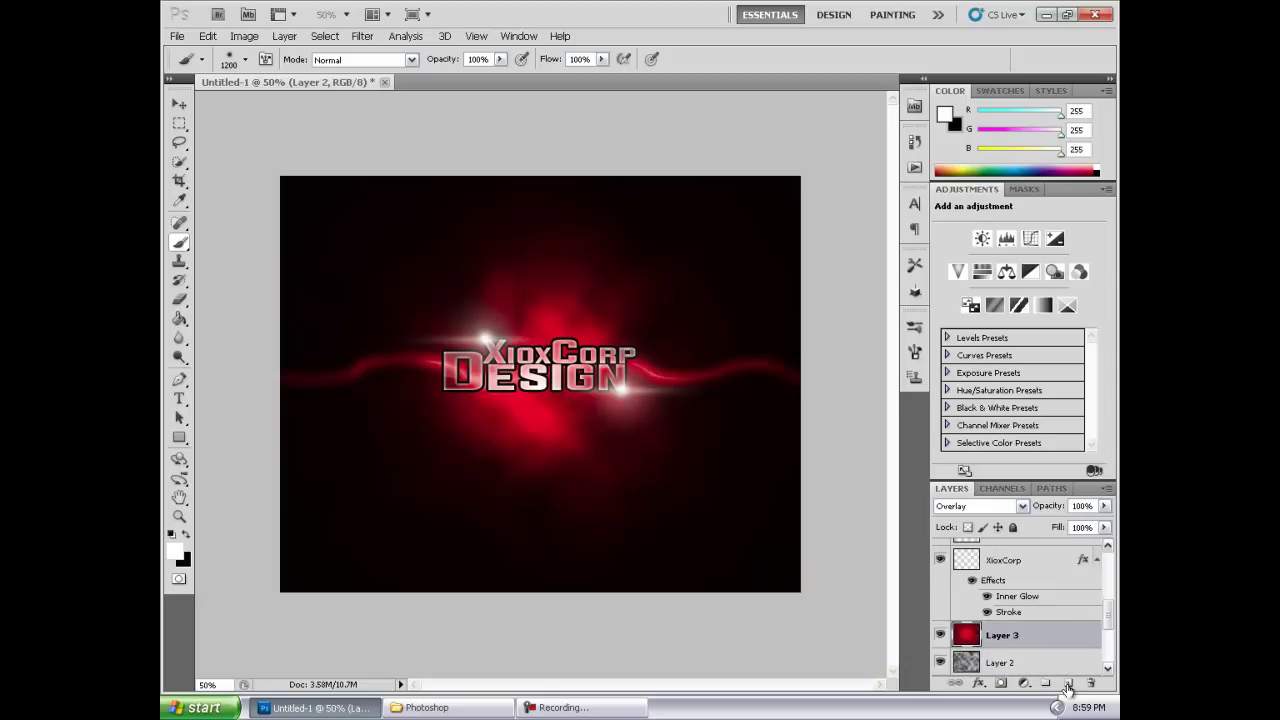
click(187, 535)
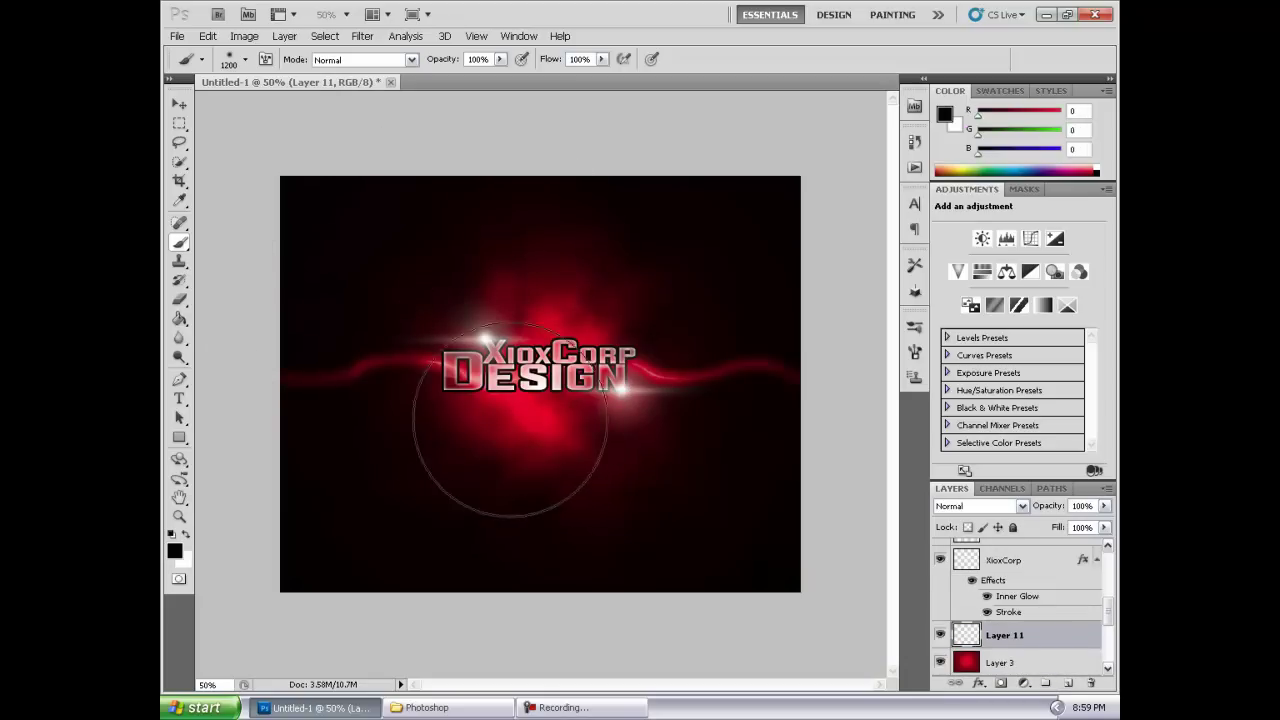
key(bracketleft)
key(bracketleft)
key(bracketleft)
key(bracketleft)
key(bracketleft)
key(bracketleft)
key(bracketleft)
key(bracketleft)
key(bracketleft)
key(bracketleft)
mouse_move(446, 373)
mouse_down()
mouse_move(627, 373)
mouse_move(463, 369)
mouse_up()
Step: Lower Layer 11's opacity to 69% and select the XioxCorp text layer
click(179, 104)
drag(1104, 505, 1080, 533)
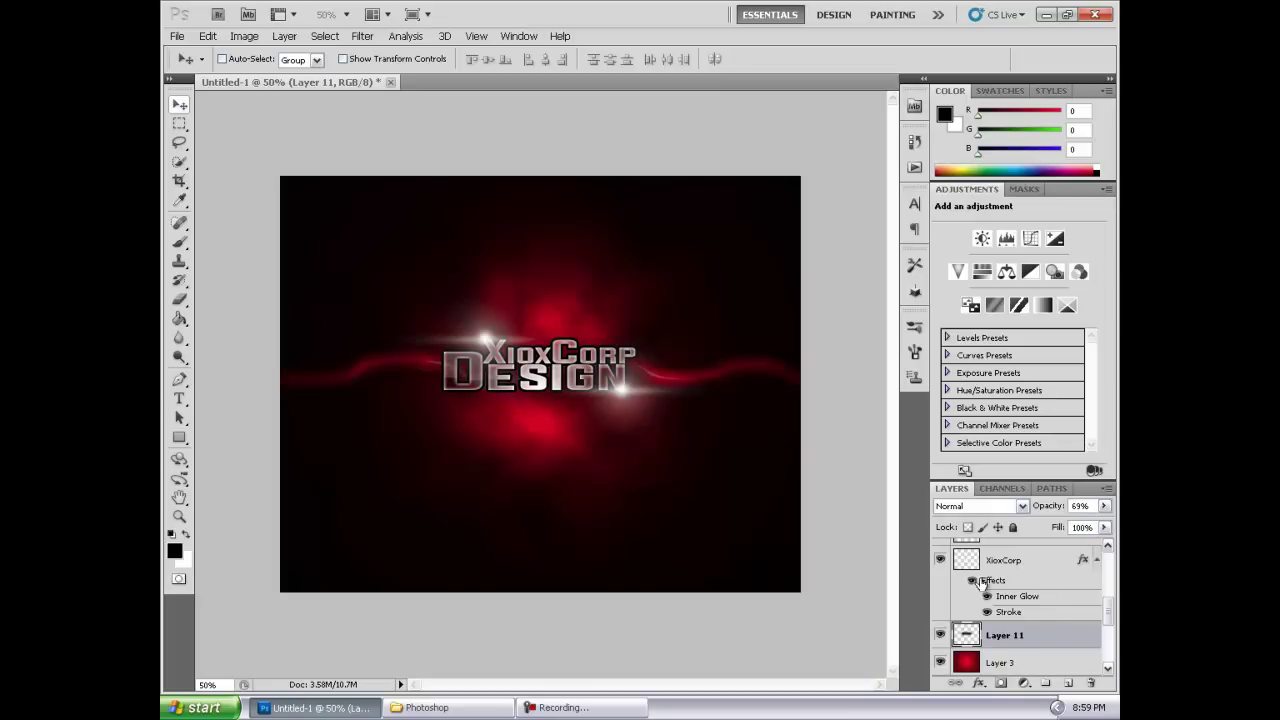
drag(1106, 610, 1106, 650)
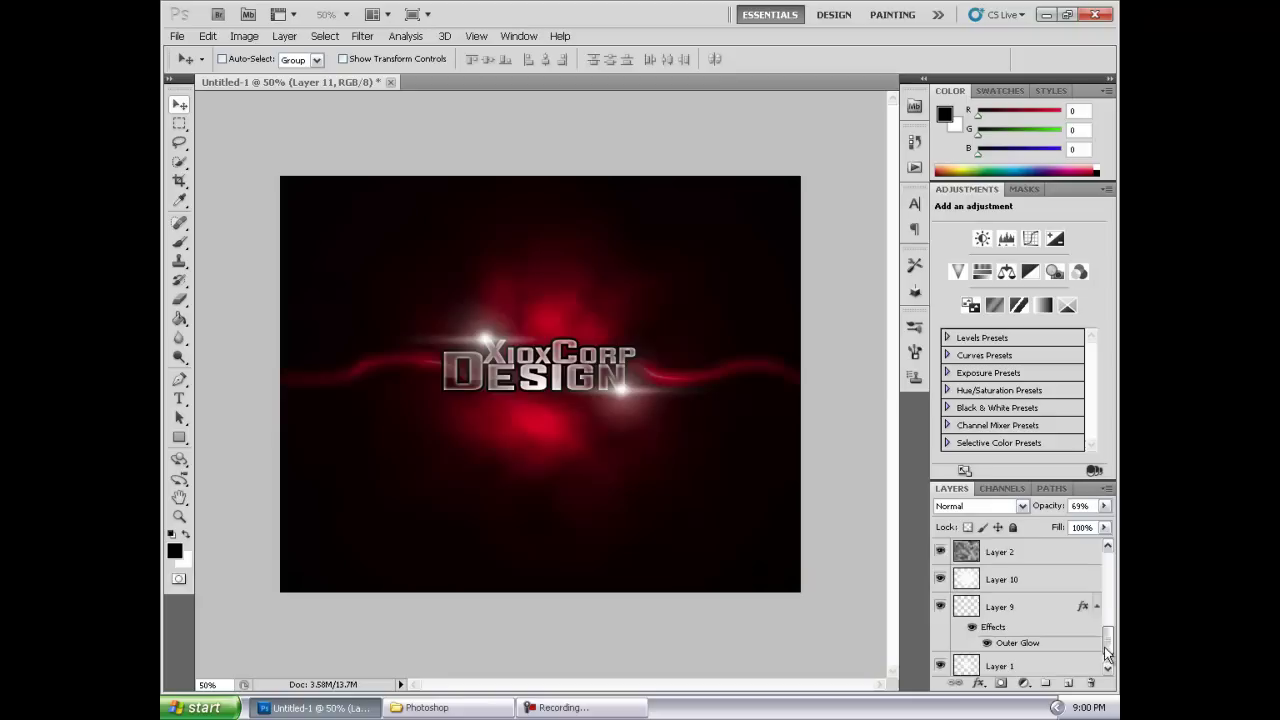
scroll(1021, 638, up, 3)
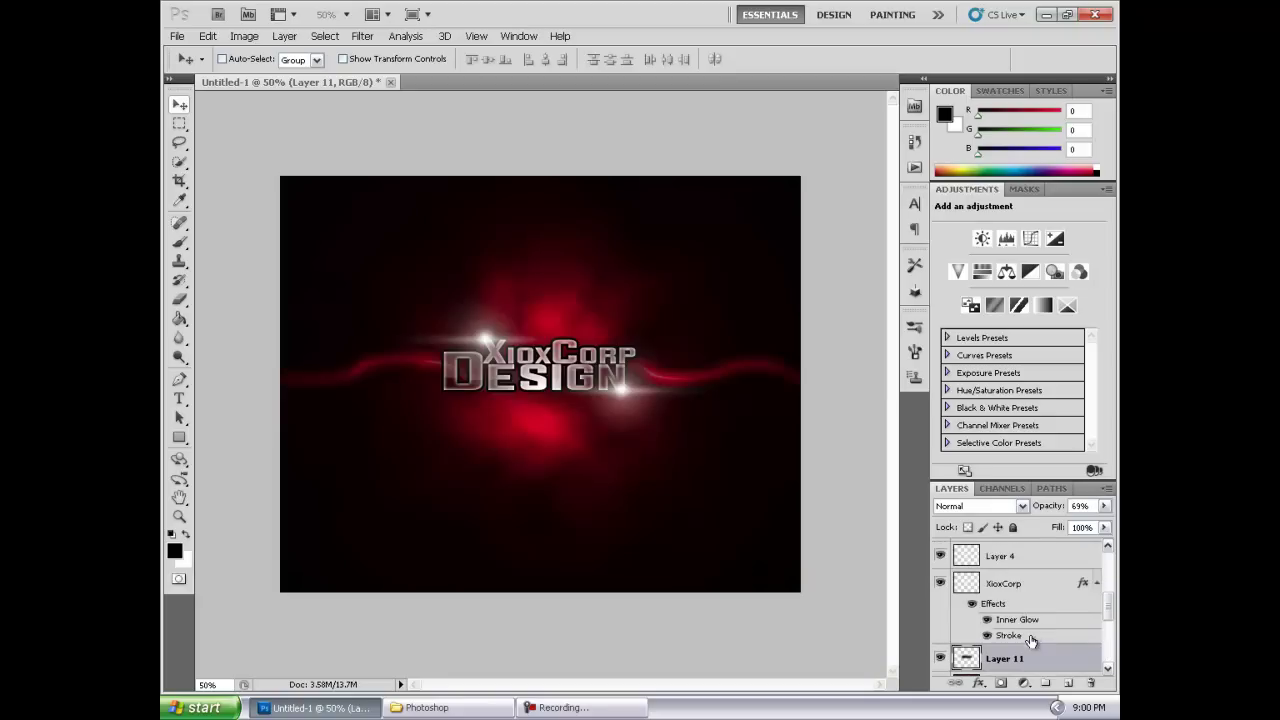
click(1045, 622)
scroll(1030, 620, up, 5)
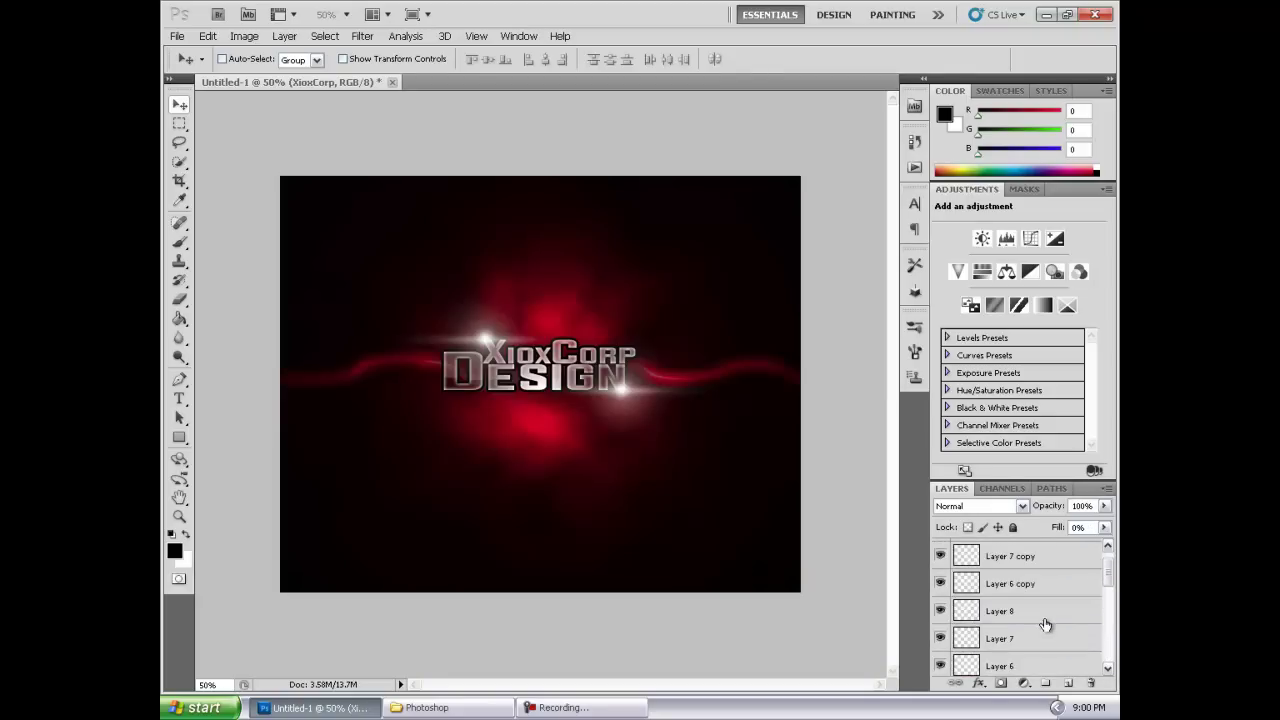
Step: On a new top layer, type the designer's name in 31 pt white text below the logo
click(1068, 682)
click(179, 401)
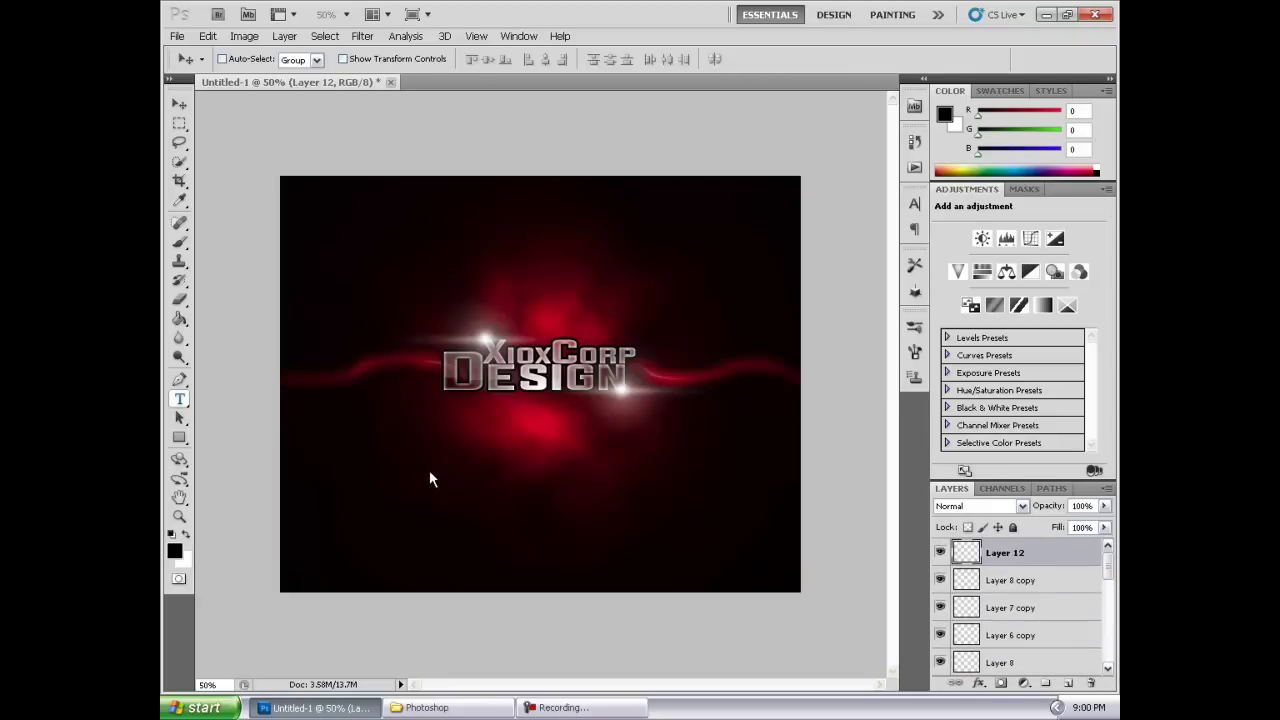
click(185, 534)
drag(470, 60, 458, 60)
click(463, 424)
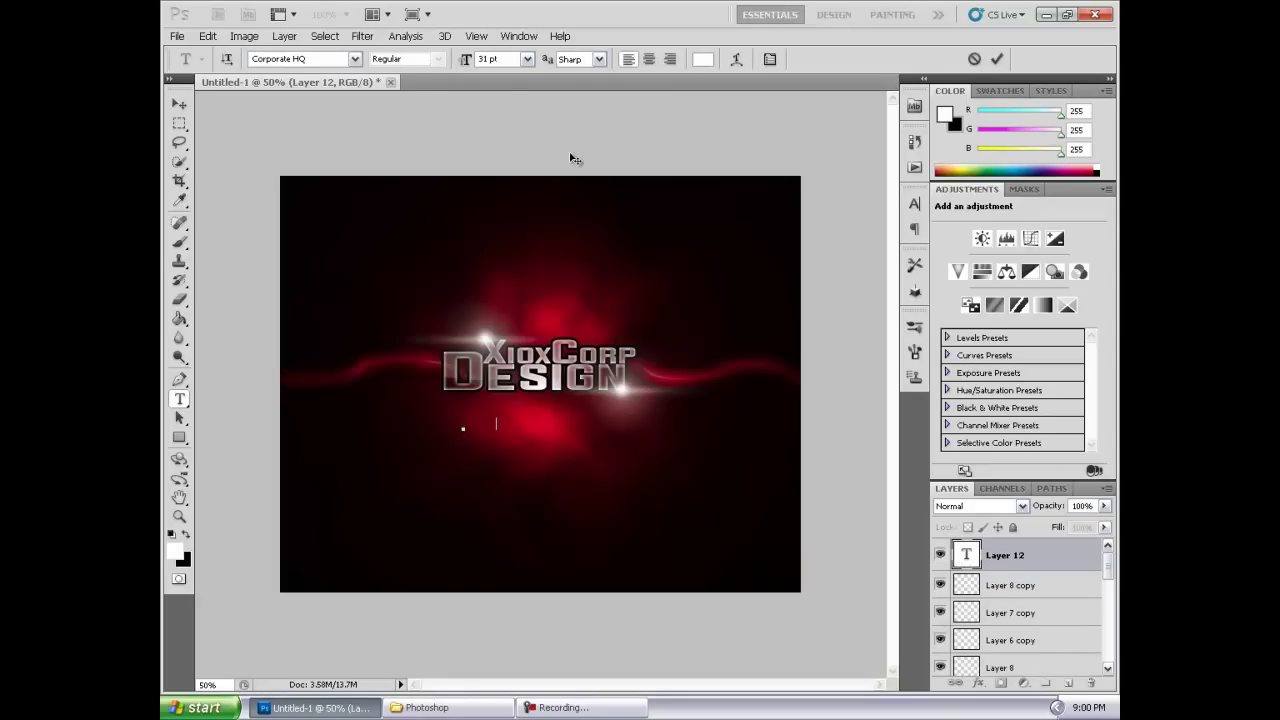
Step: Place the credit name just below DESIGN and fade its layer to 25% opacity
drag(500, 453, 480, 430)
key(ctrl+Return)
key(v)
drag(1104, 505, 1060, 530)
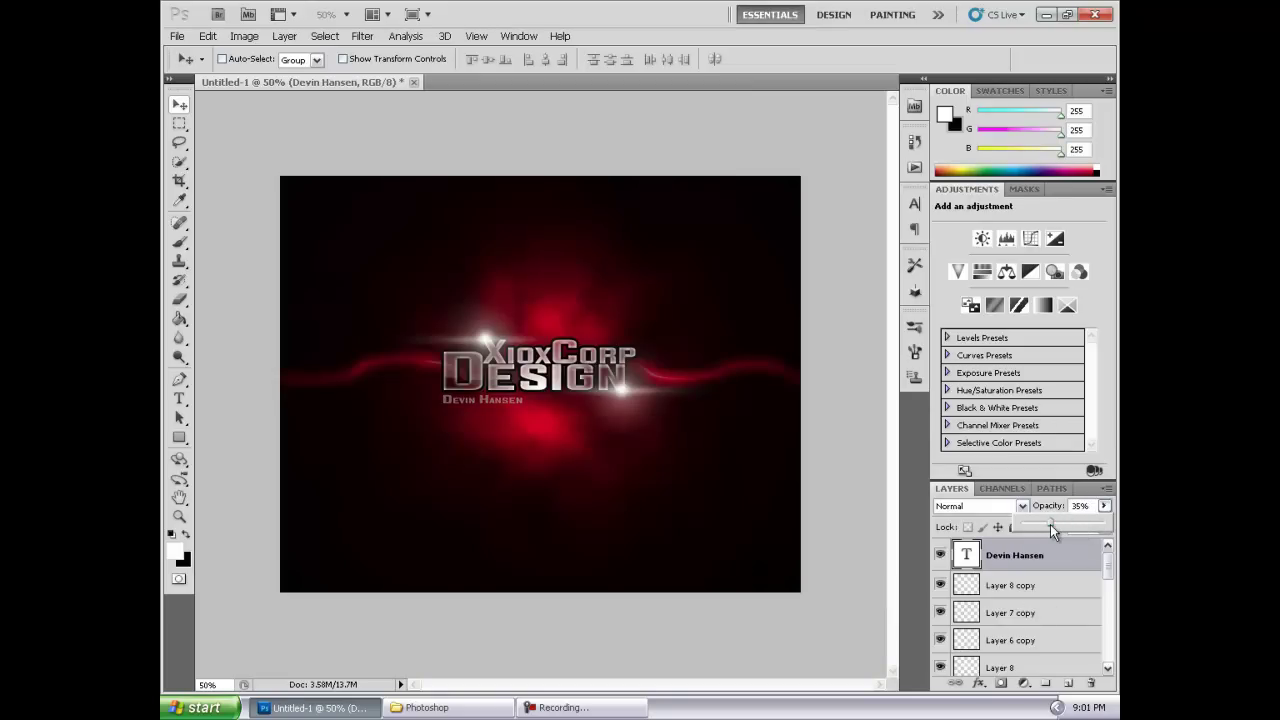
click(857, 512)
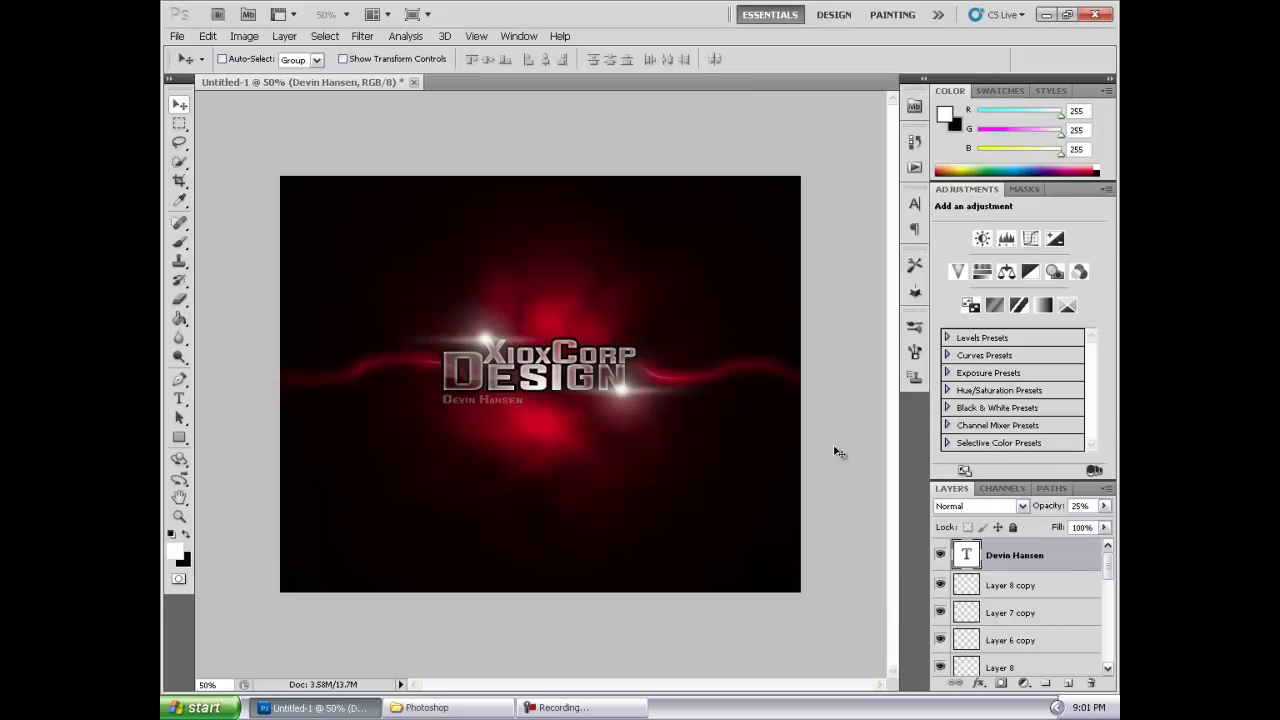